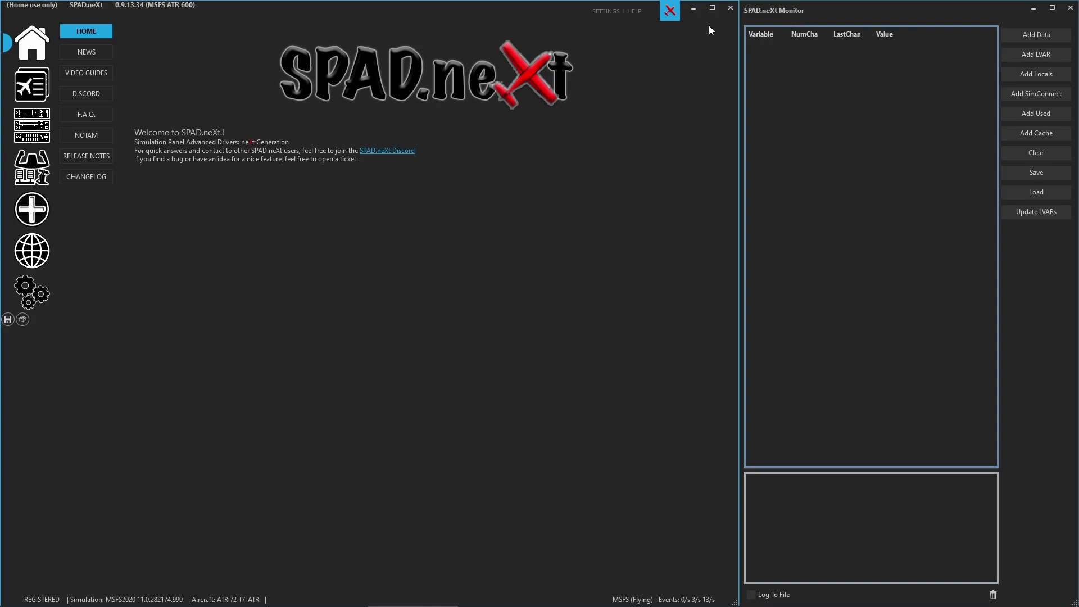
# Open Data Monitor on its Event Monitor tab, then go to the device pages.
pyautogui.click(46, 216)
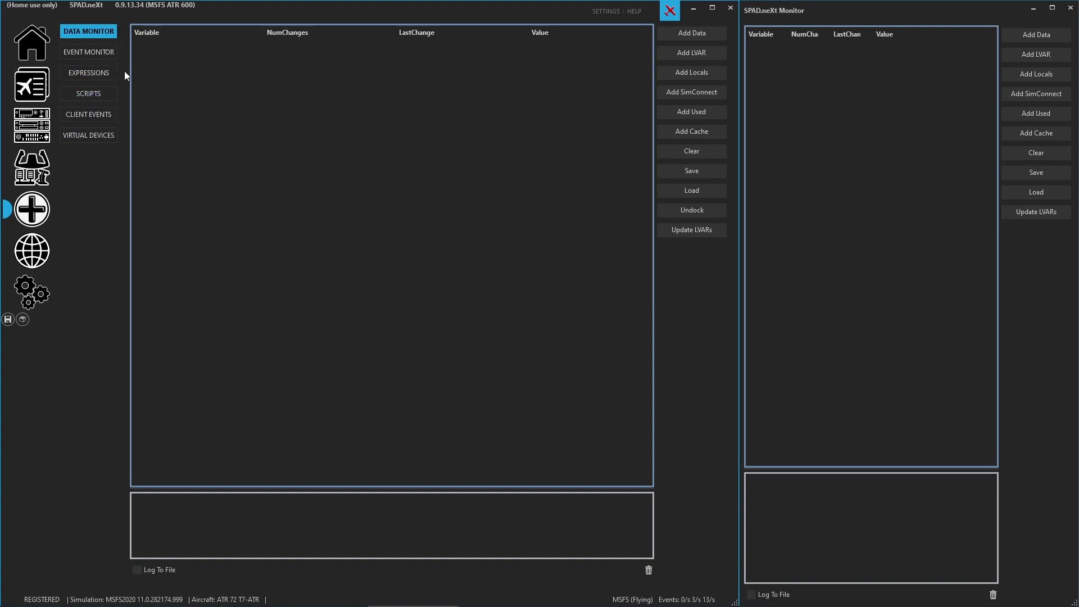
pyautogui.click(102, 52)
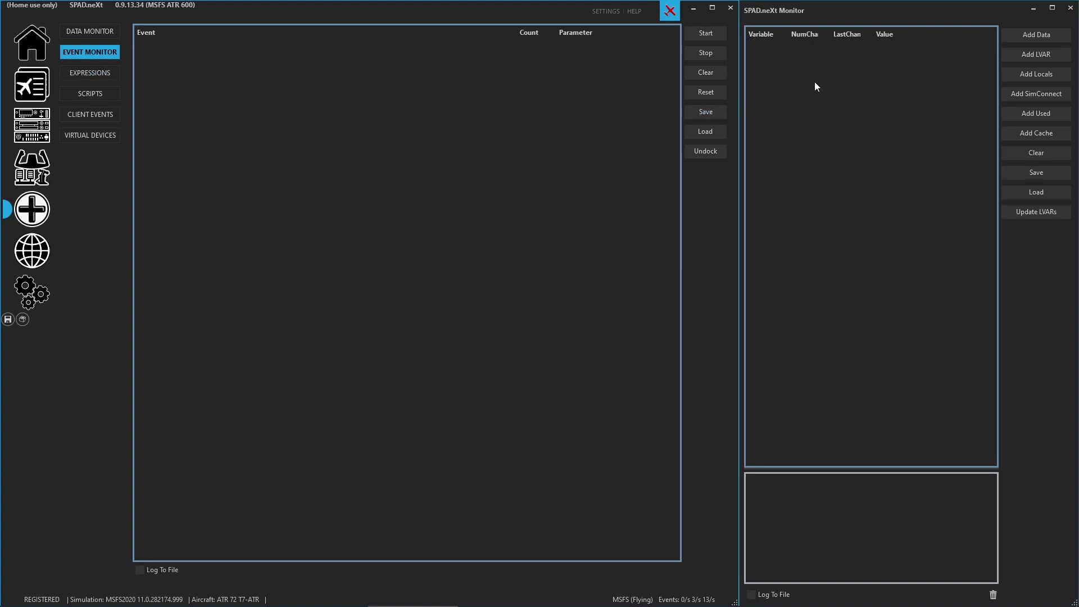
pyautogui.click(45, 130)
# Load the ATR's LVARs from X-TOUCH MINI, then widen the window, log area, Variable and LastChange columns.
pyautogui.click(96, 116)
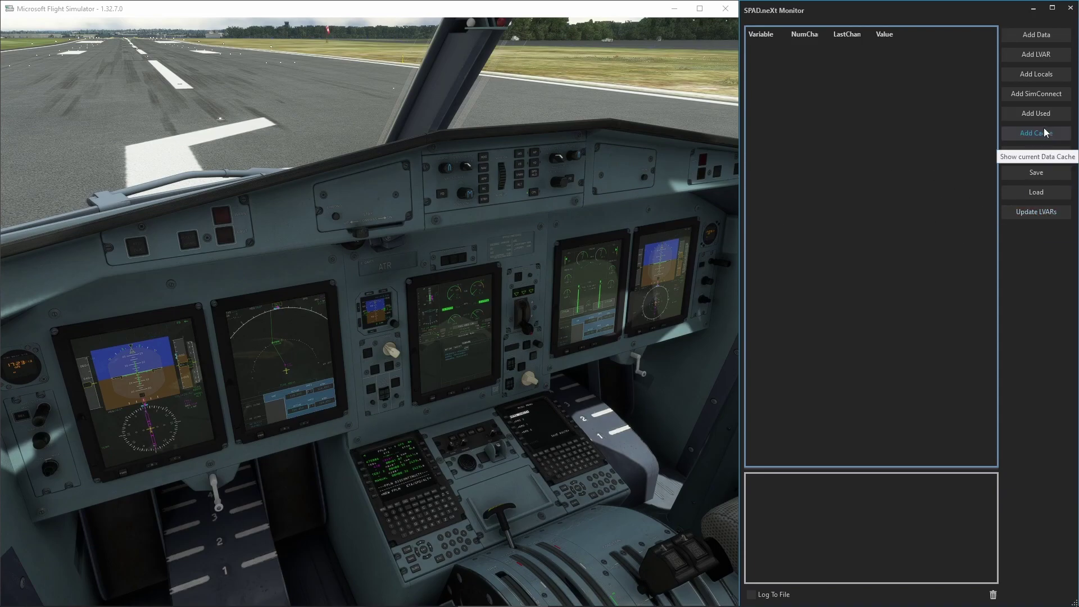
pyautogui.click(1035, 58)
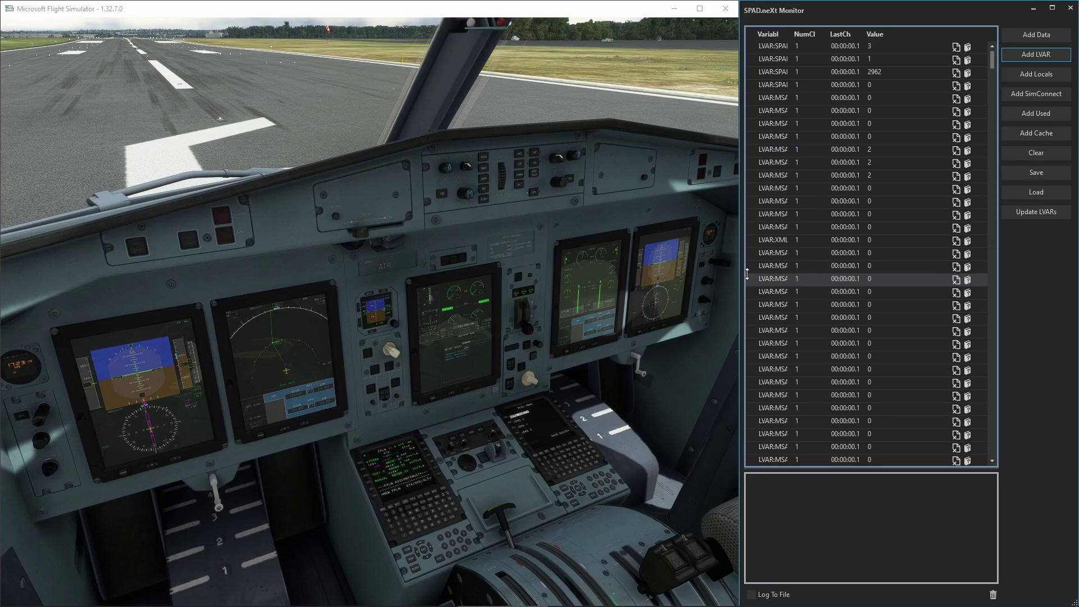
pyautogui.moveTo(743, 275); pyautogui.dragTo(632, 275)
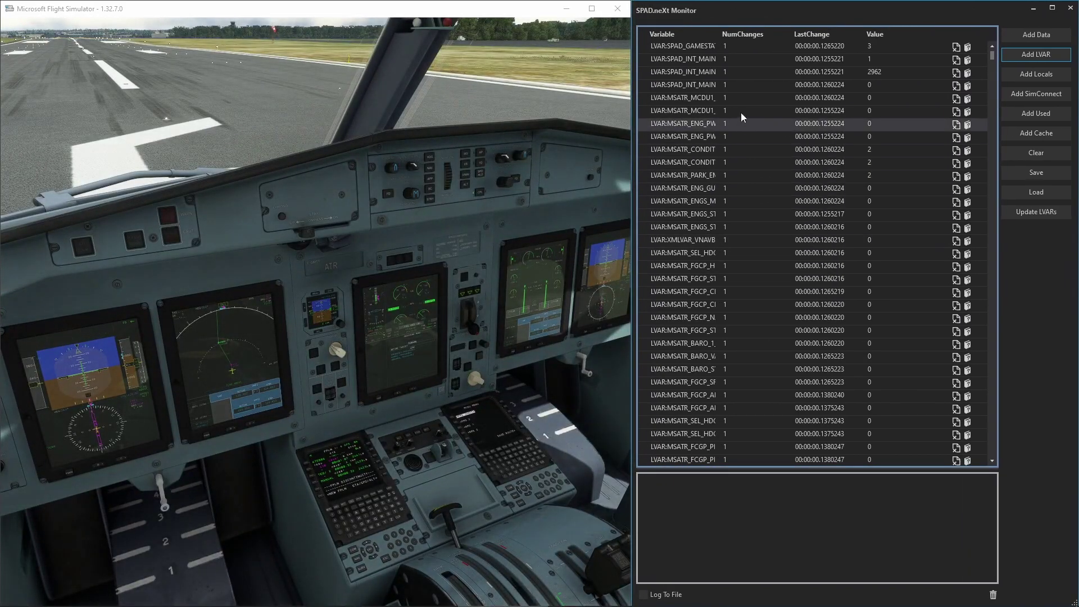
pyautogui.moveTo(719, 34); pyautogui.dragTo(771, 33)
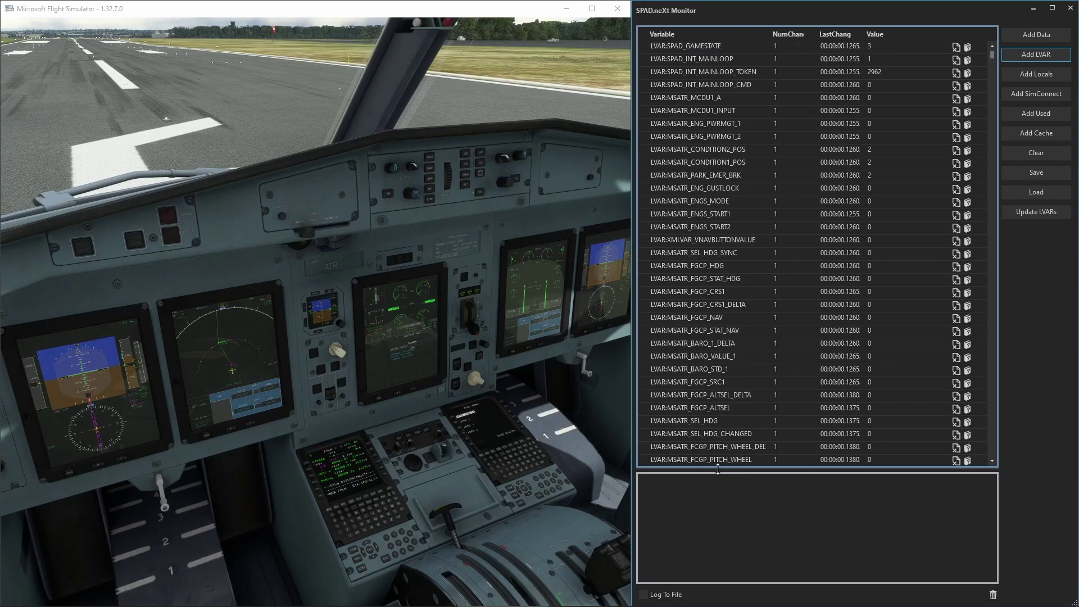
pyautogui.moveTo(718, 471); pyautogui.dragTo(724, 410)
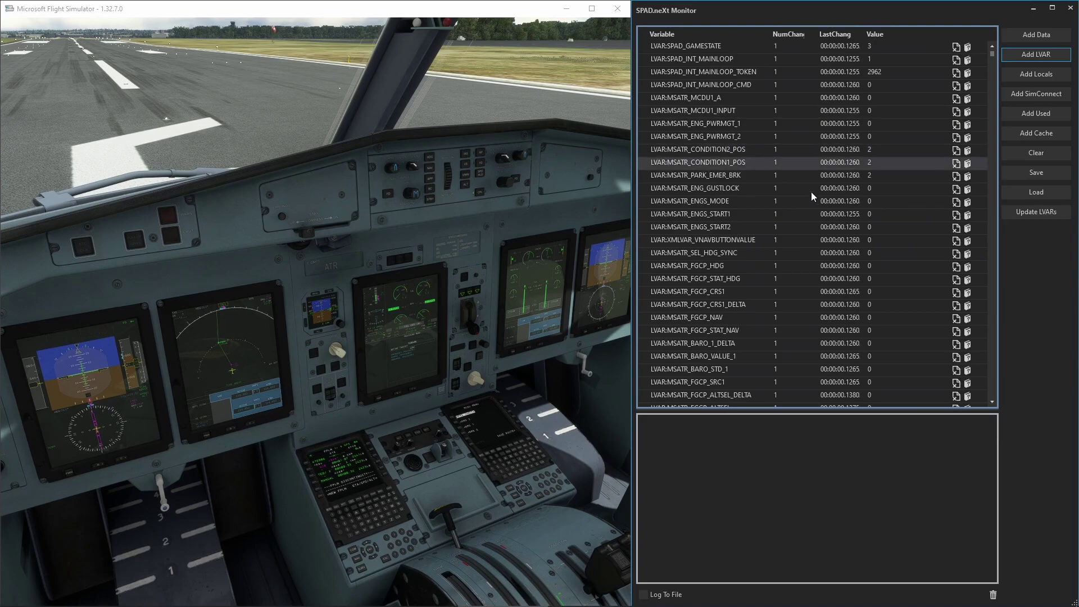
pyautogui.moveTo(867, 38); pyautogui.dragTo(890, 32)
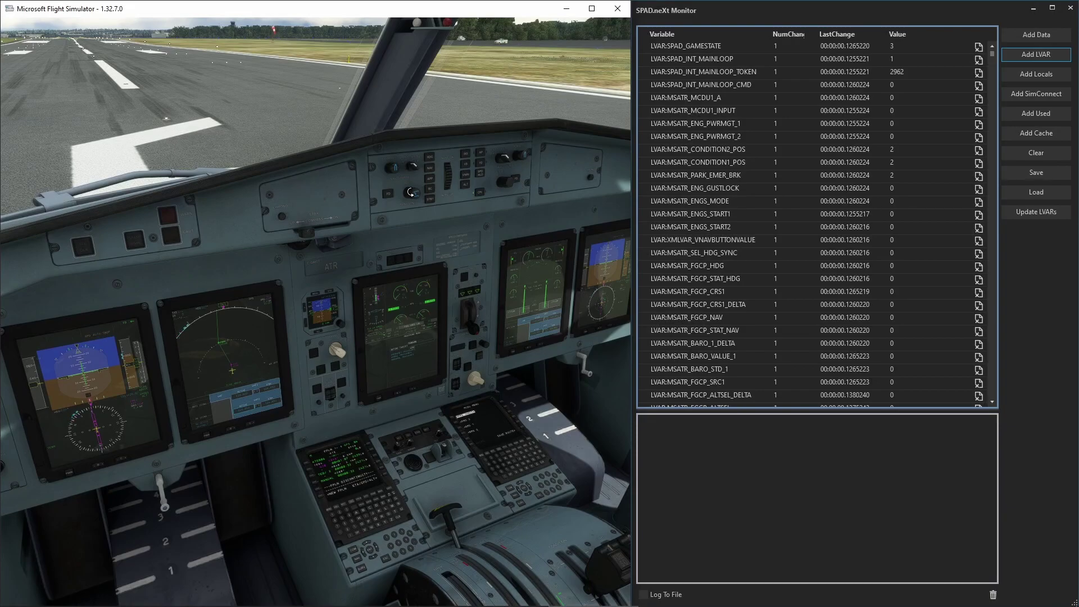
# Sort by LastChange descending and remove SPAD_INT_MAINLOOP_CT and ASCRJ_VAR_SEC_WOW from monitoring.
pyautogui.click(843, 37)
pyautogui.click(842, 35)
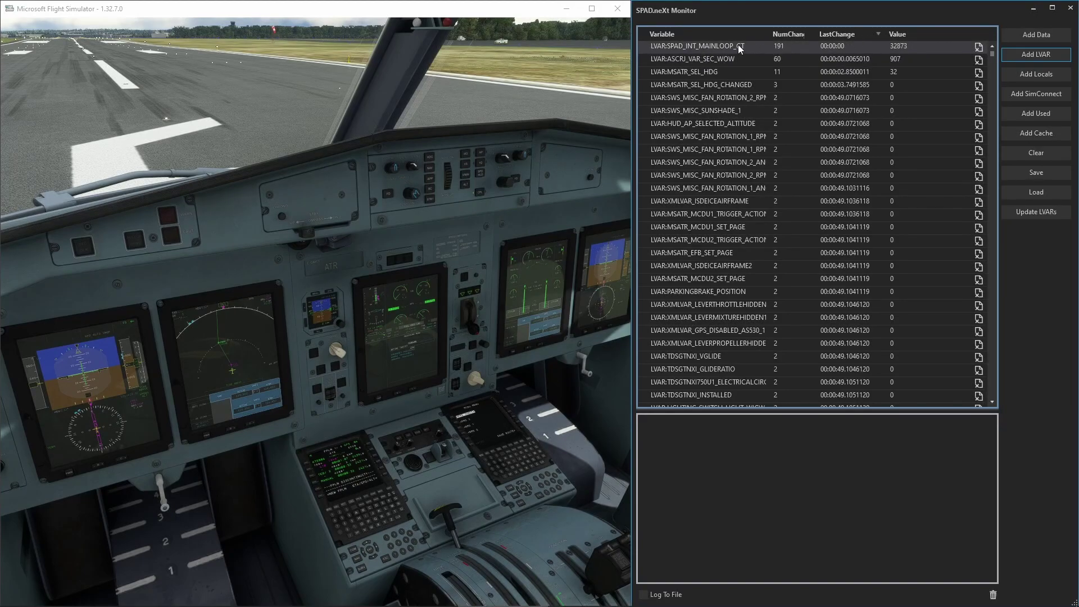
pyautogui.click(980, 48)
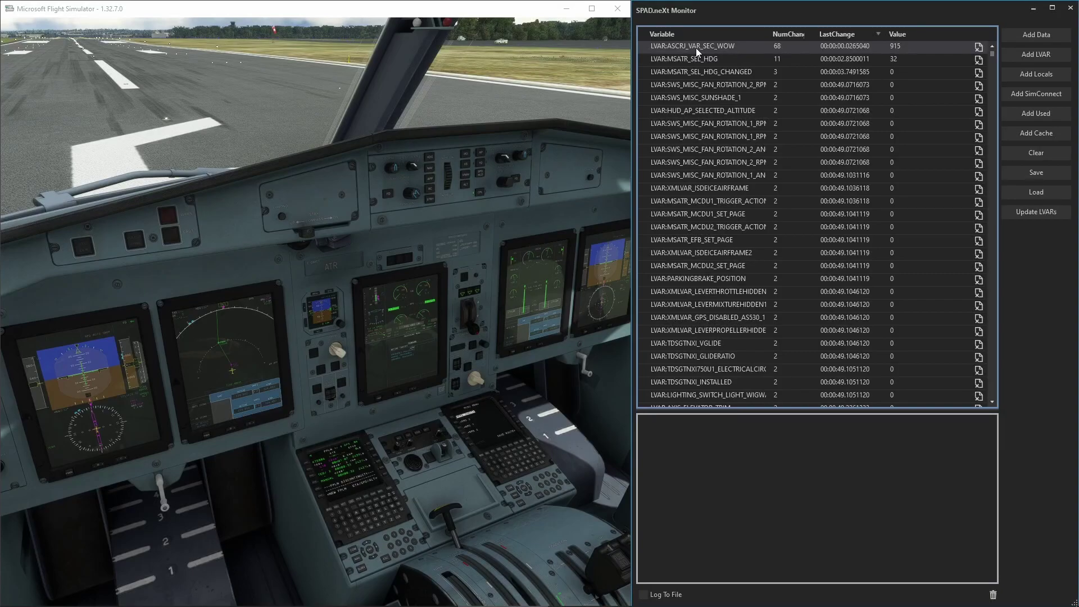
pyautogui.click(980, 47)
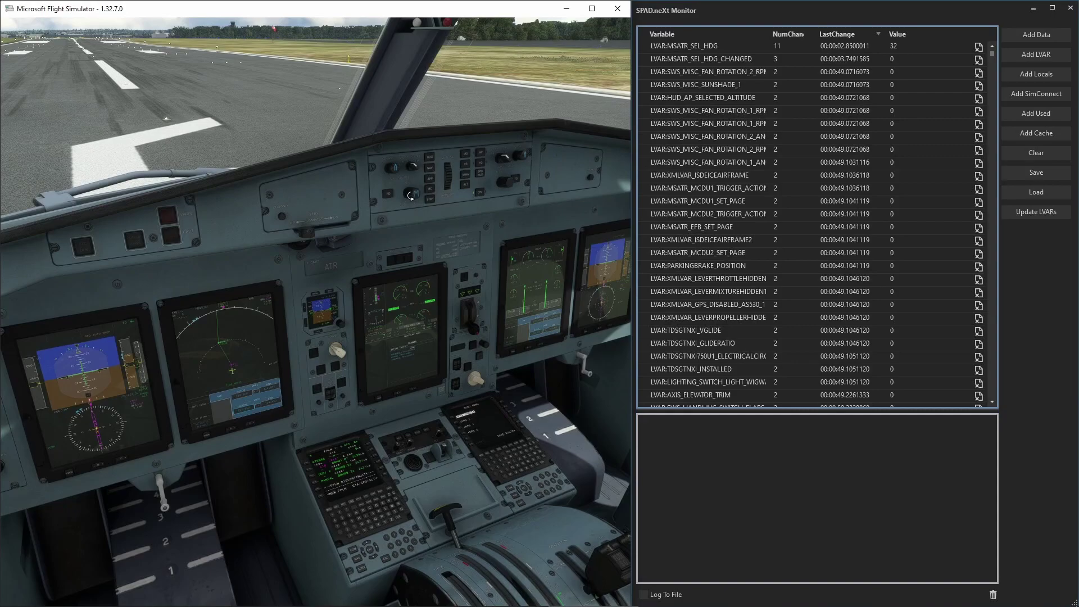
# Turn the sim's HDG knob until MSATR_SEL_HDG reads 63, then empty the variable list.
pyautogui.scroll(2, 411, 195)
pyautogui.scroll(3, 411, 195)
pyautogui.scroll(1, 410, 195)
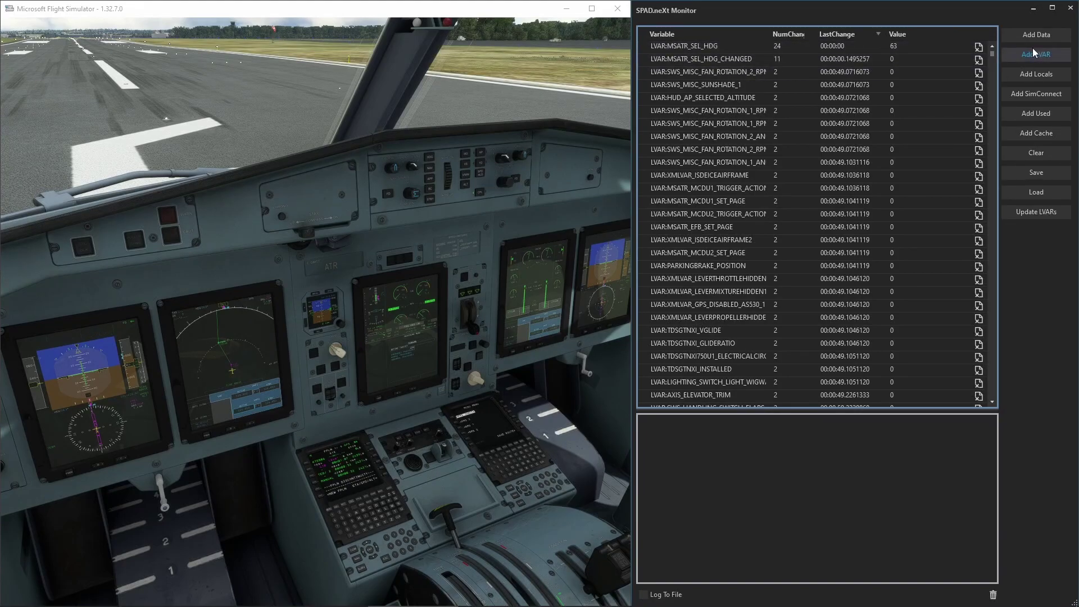
pyautogui.click(1043, 151)
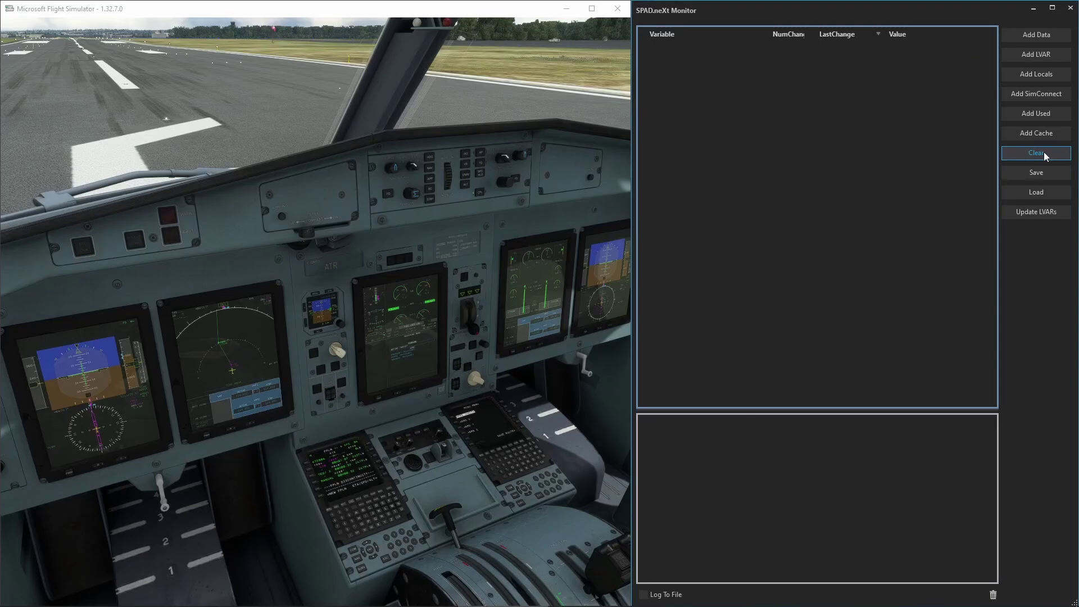
# Add the 12 LVARs matching 'HDG' to the monitor.
pyautogui.click(1037, 37)
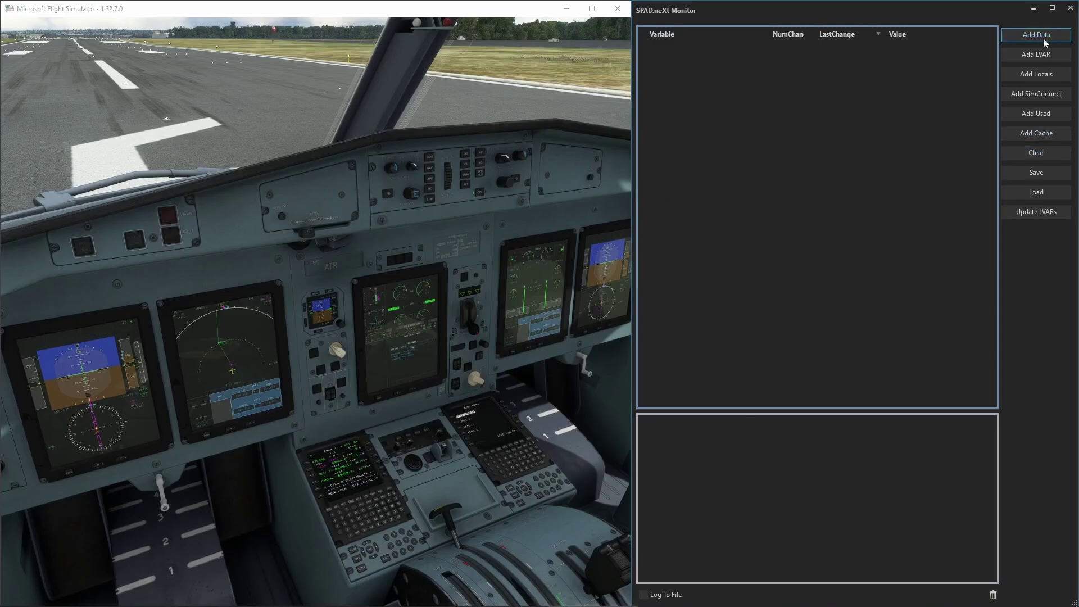
pyautogui.click(268, 172)
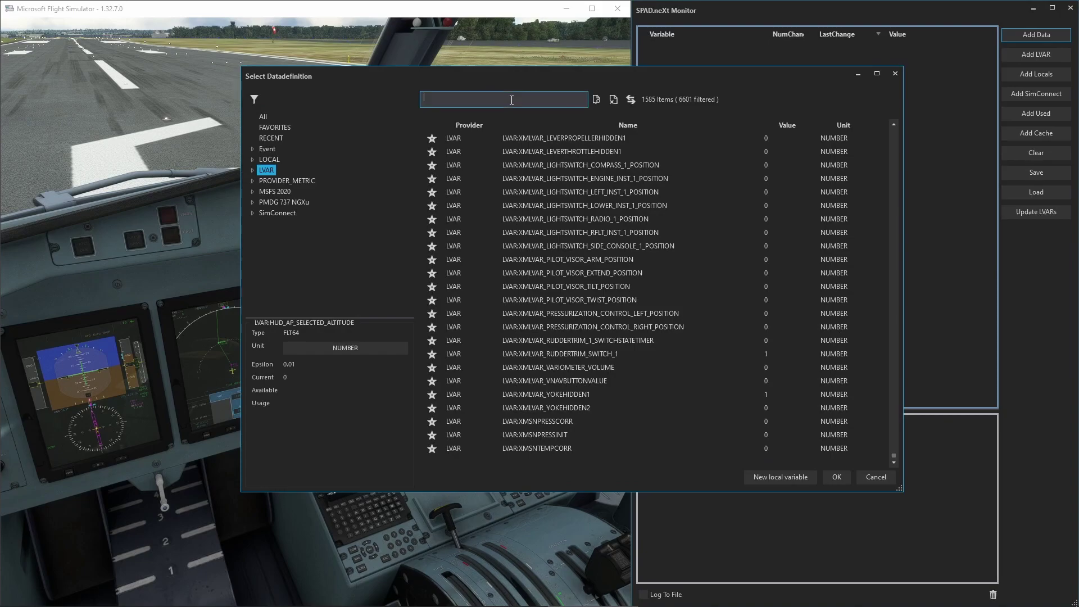
pyautogui.write('HDG')
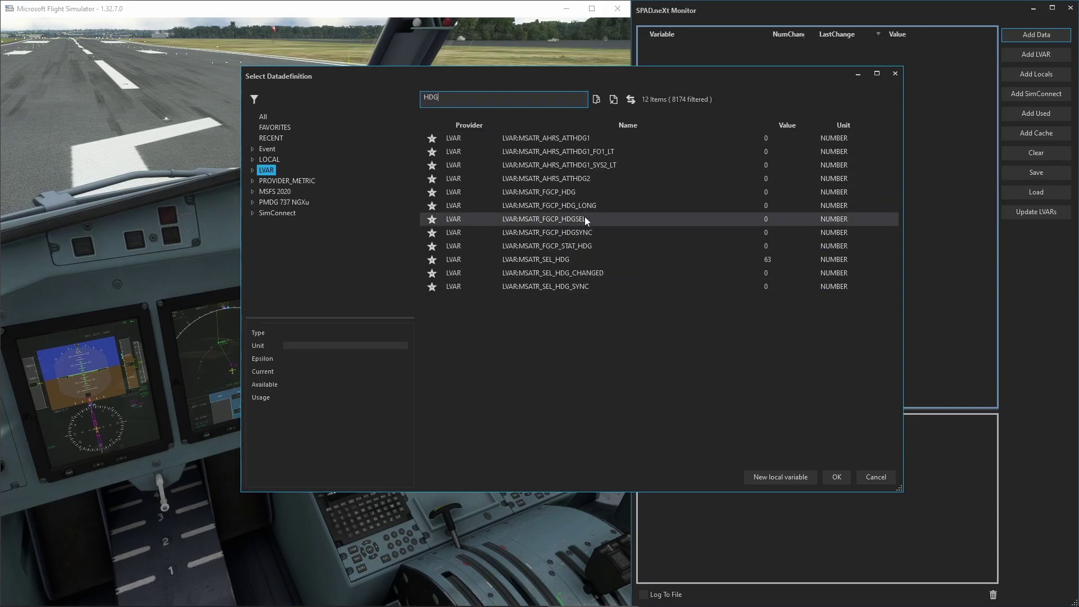
pyautogui.click(551, 288)
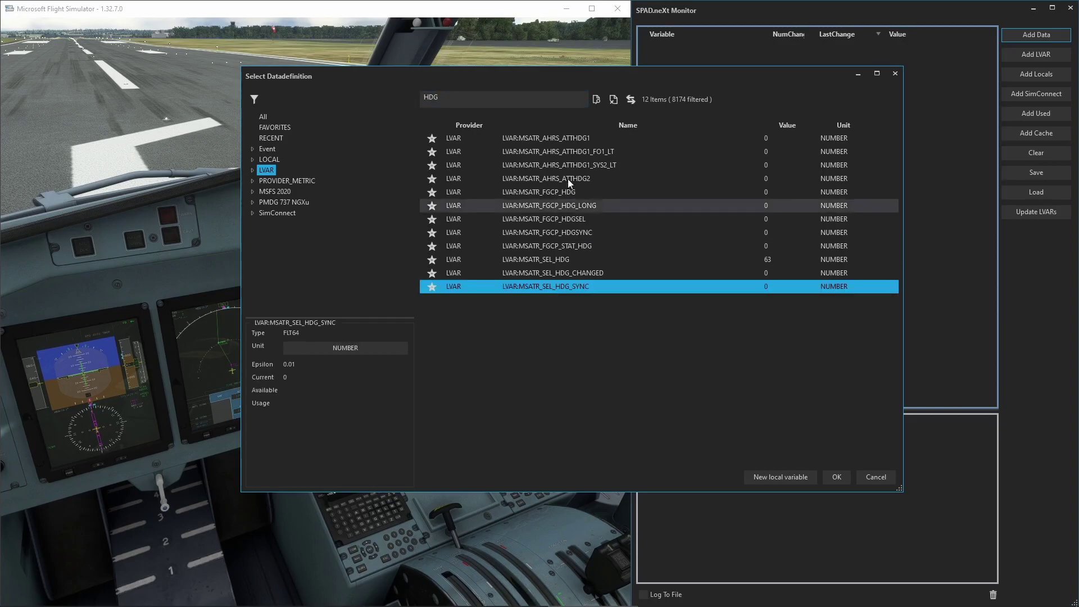
pyautogui.keyDown('shift'); pyautogui.click(571, 135); pyautogui.keyUp('shift')
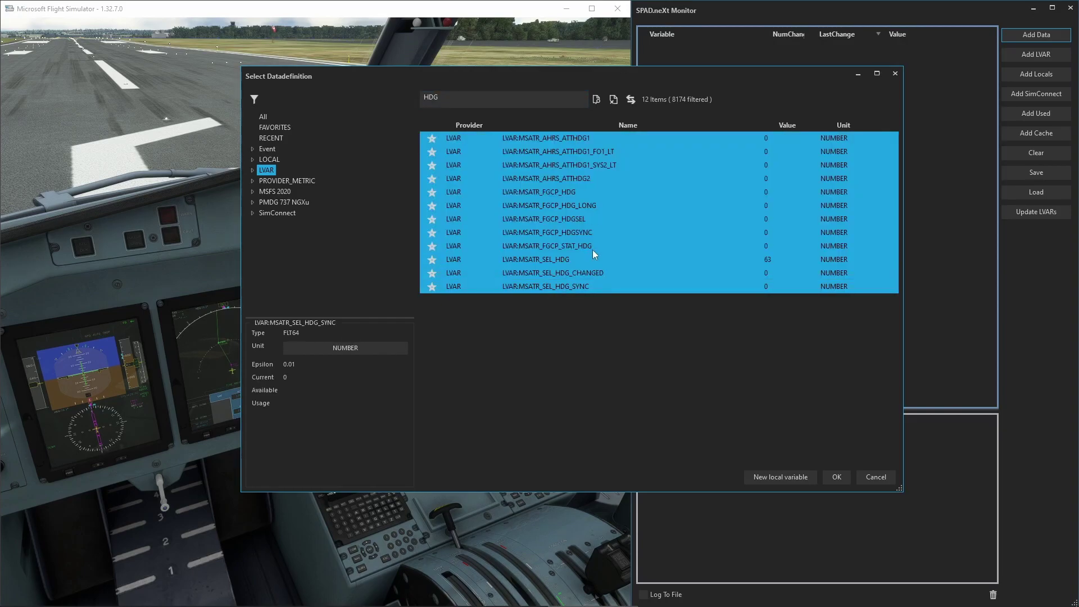
pyautogui.click(837, 477)
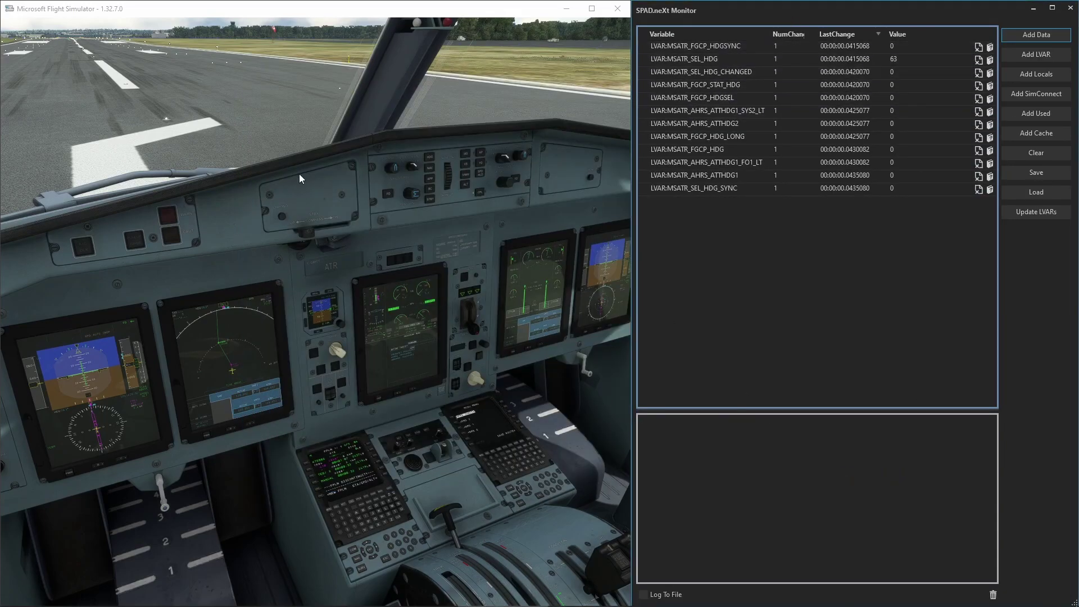
# Turn the sim's HDG knob so MSATR_SEL_HDG climbs from 63 to 75.
pyautogui.click(339, 214)
pyautogui.scroll(4, 406, 194)
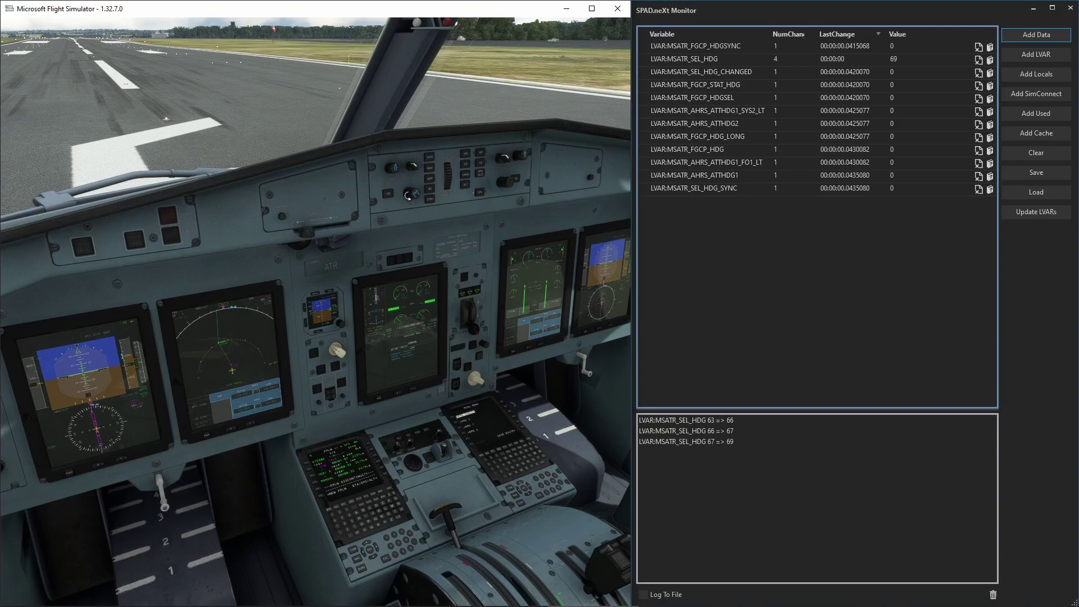
pyautogui.scroll(6, 409, 196)
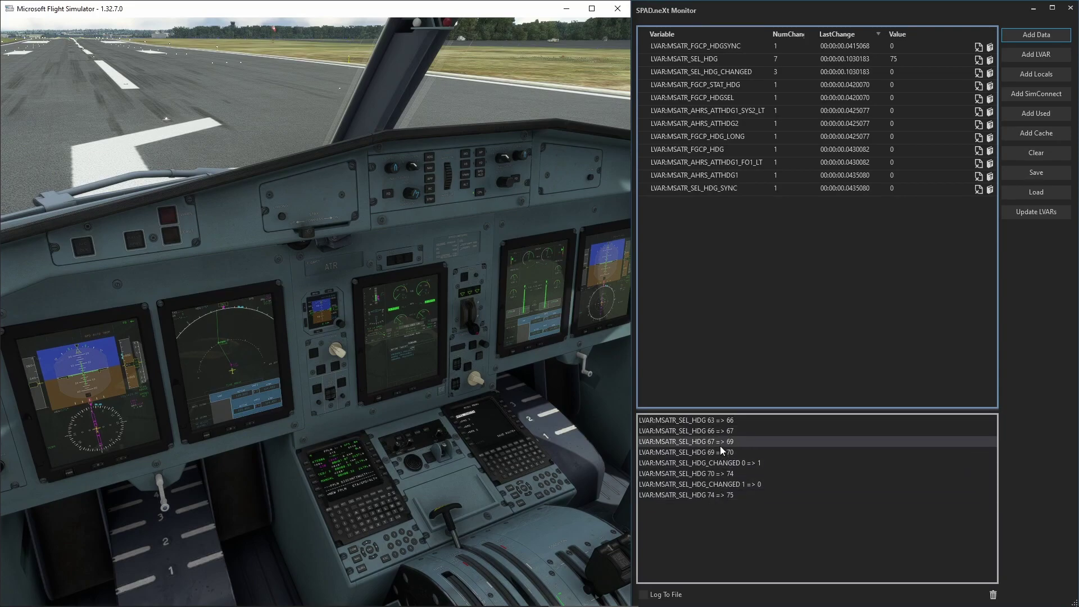
pyautogui.click(720, 488)
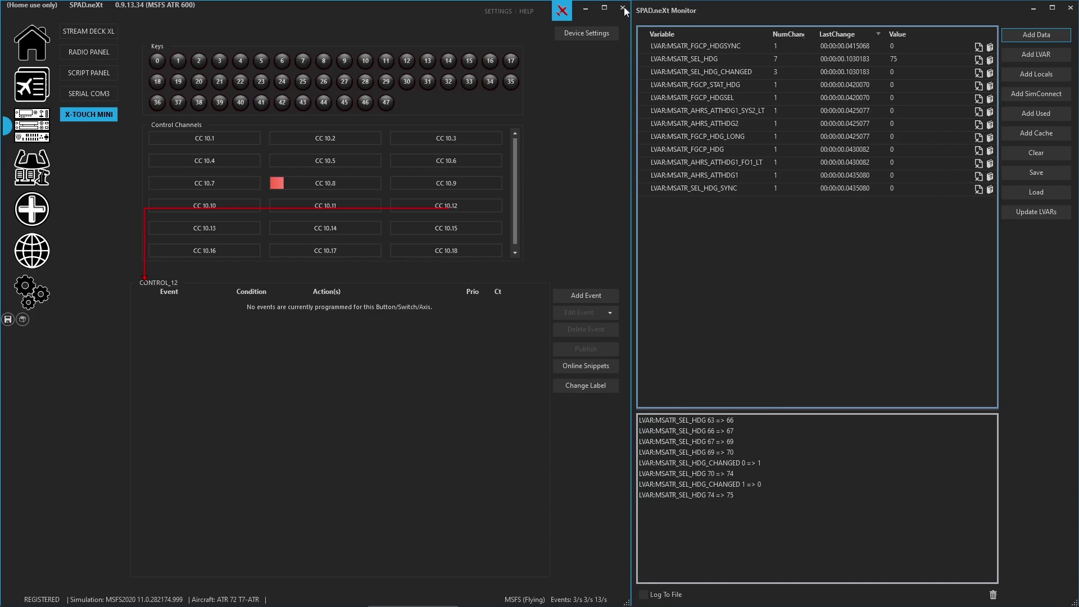
# Maximize SPAD.neXt, move the Monitor aside, and add a Tuner: Clockwise event for CONTROL_12.
pyautogui.click(605, 8)
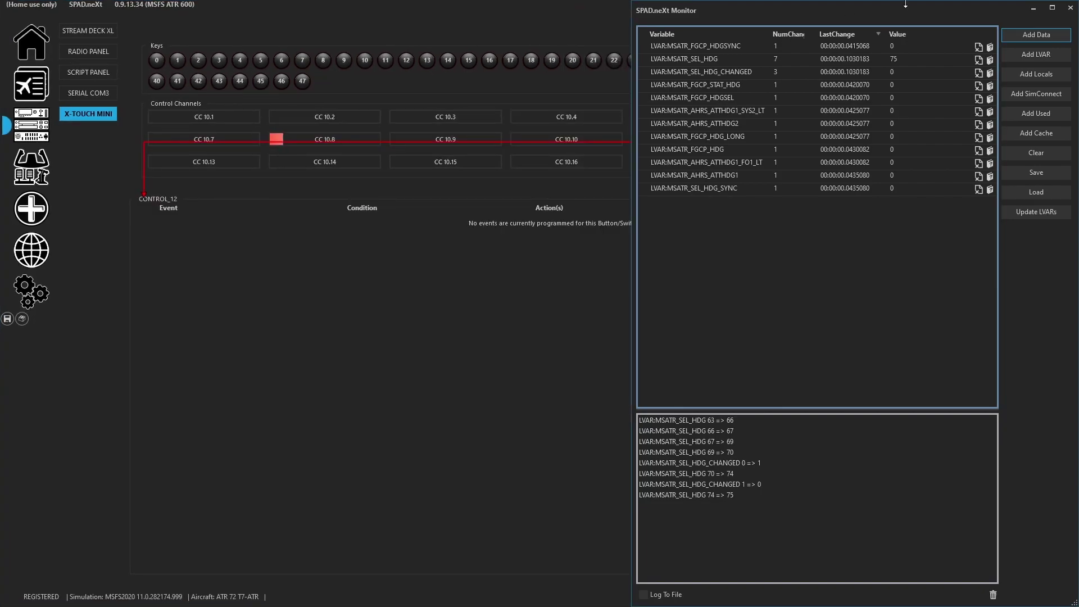
pyautogui.click(1071, 7)
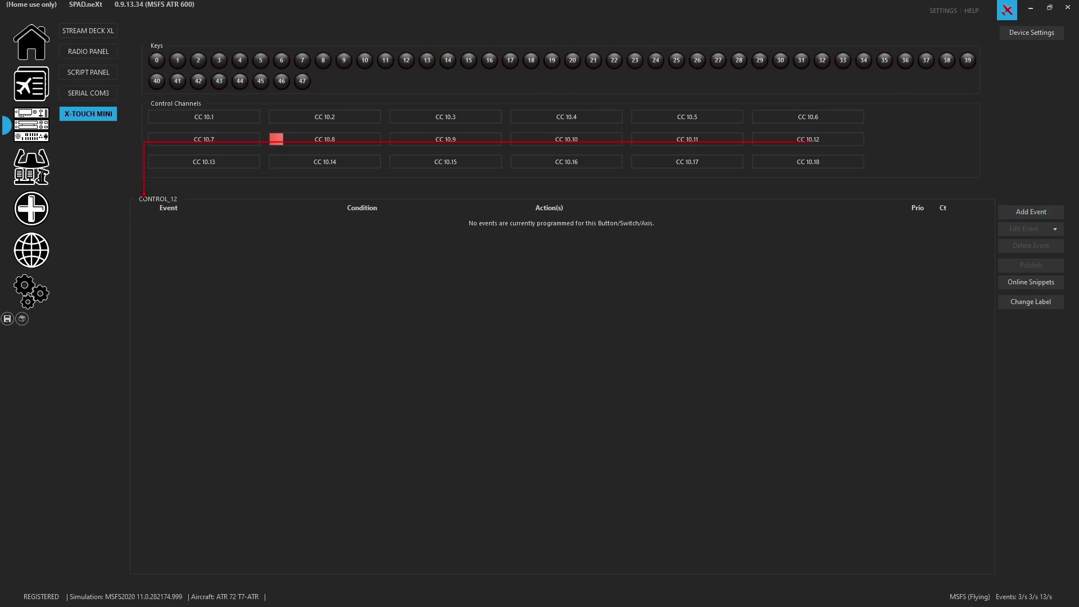
pyautogui.hotkey('alt', 'Tab')
pyautogui.moveTo(727, 76); pyautogui.dragTo(706, 57)
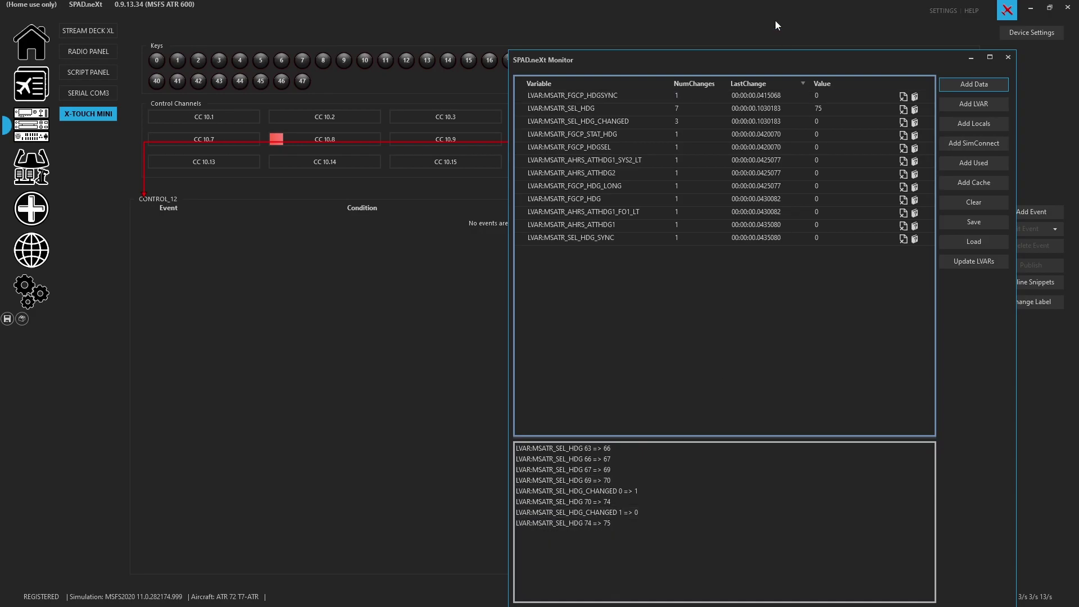
pyautogui.hotkey('alt', 'Tab')
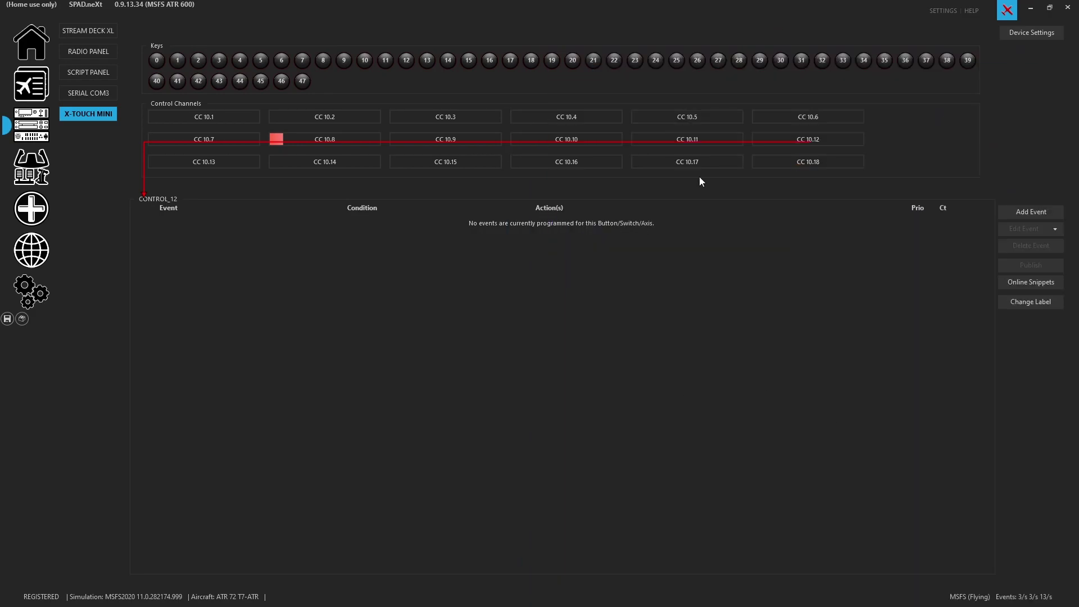
pyautogui.click(1019, 212)
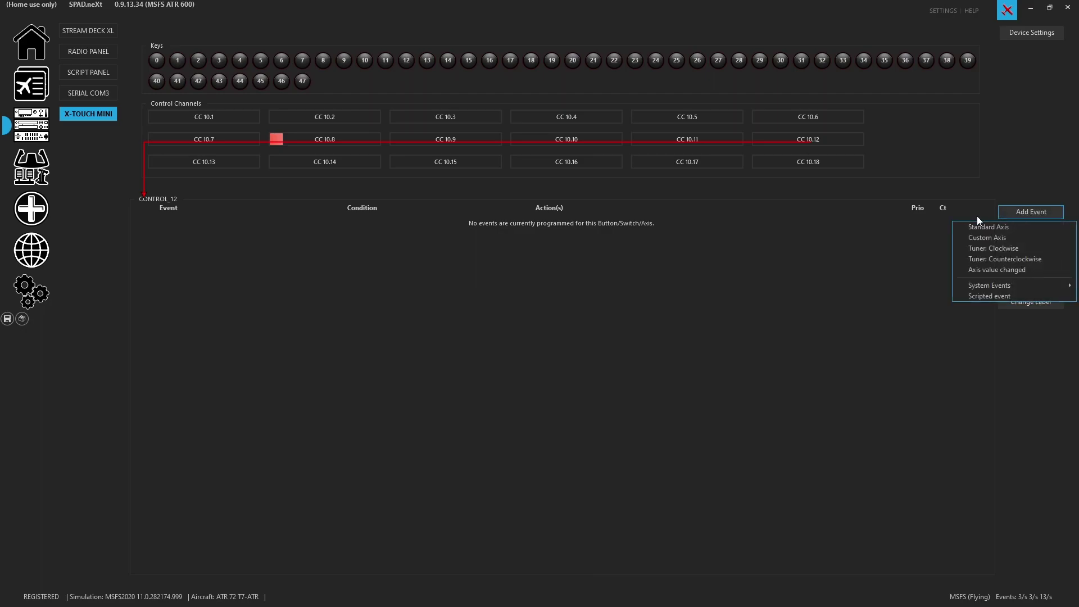
pyautogui.click(974, 248)
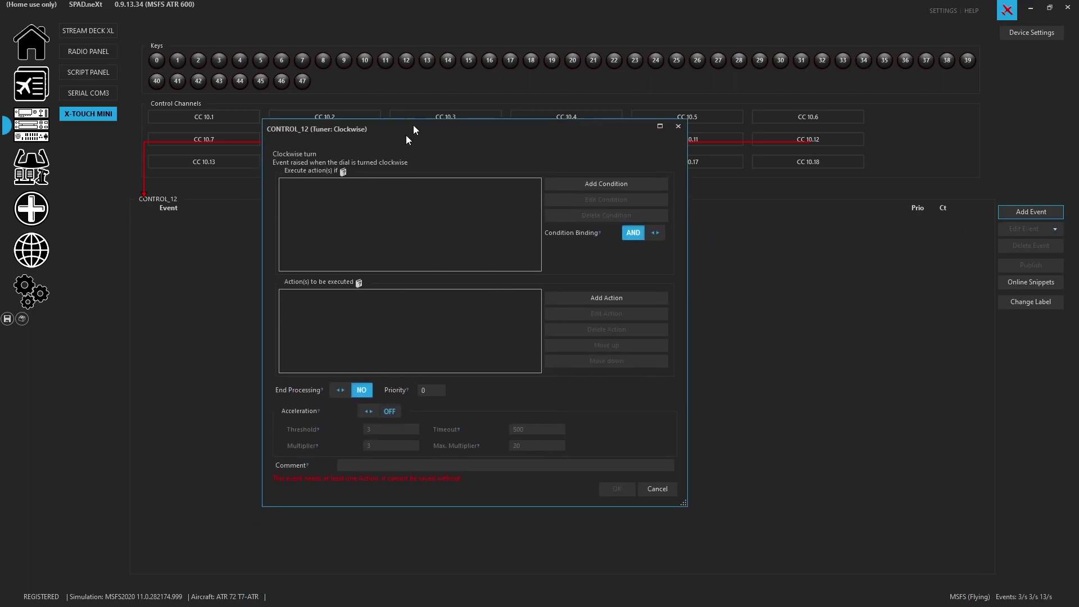
# Add a Change Data value action targeting LVAR:MSATR_SEL_HDG, found by searching 'hdg'.
pyautogui.click(667, 281)
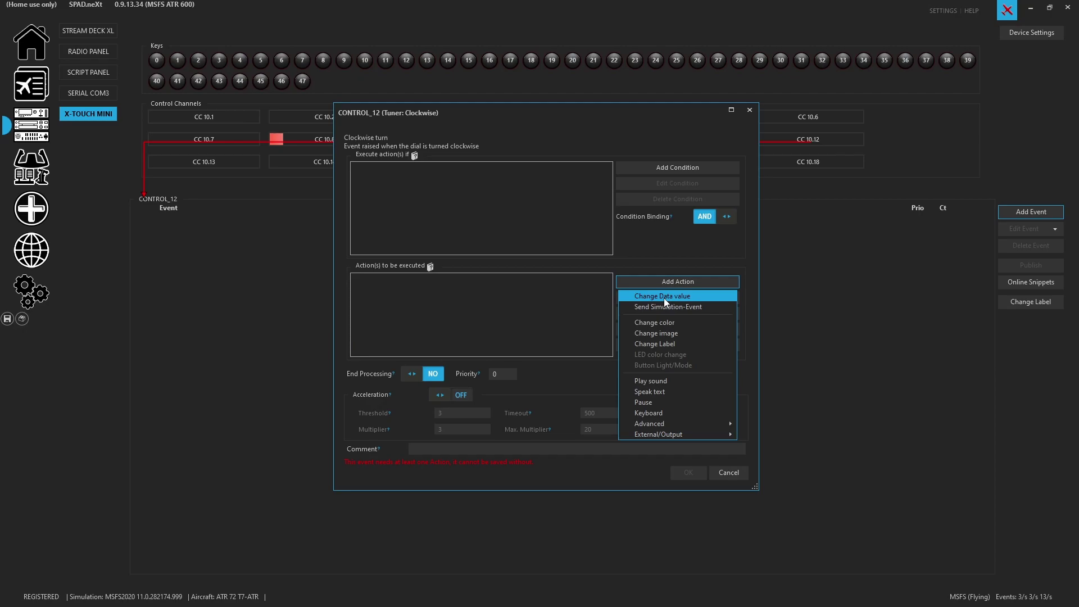
pyautogui.click(665, 301)
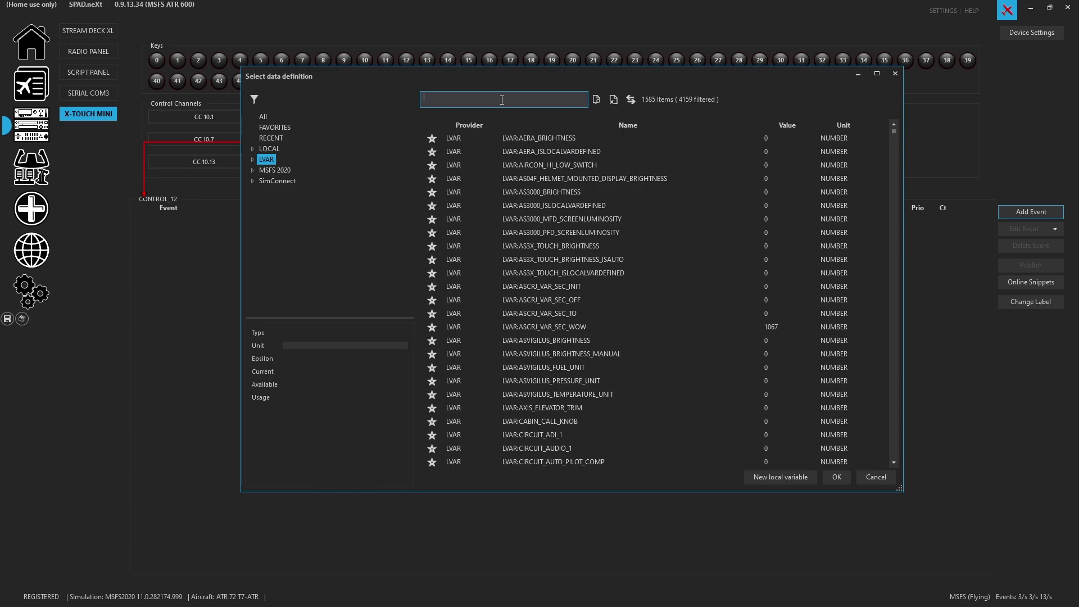
pyautogui.write('hdg')
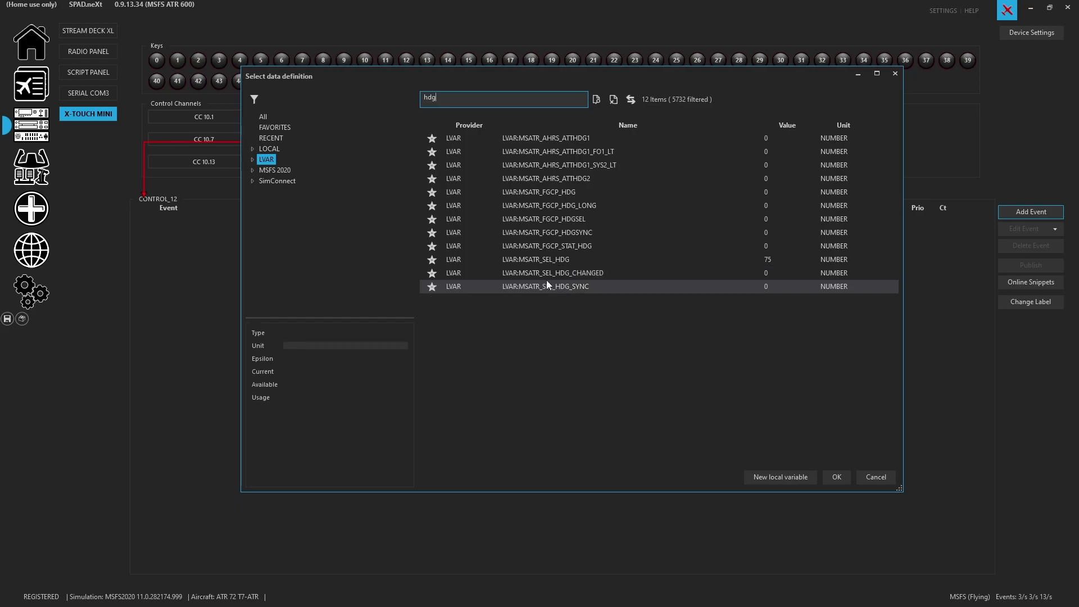
pyautogui.doubleClick(548, 259)
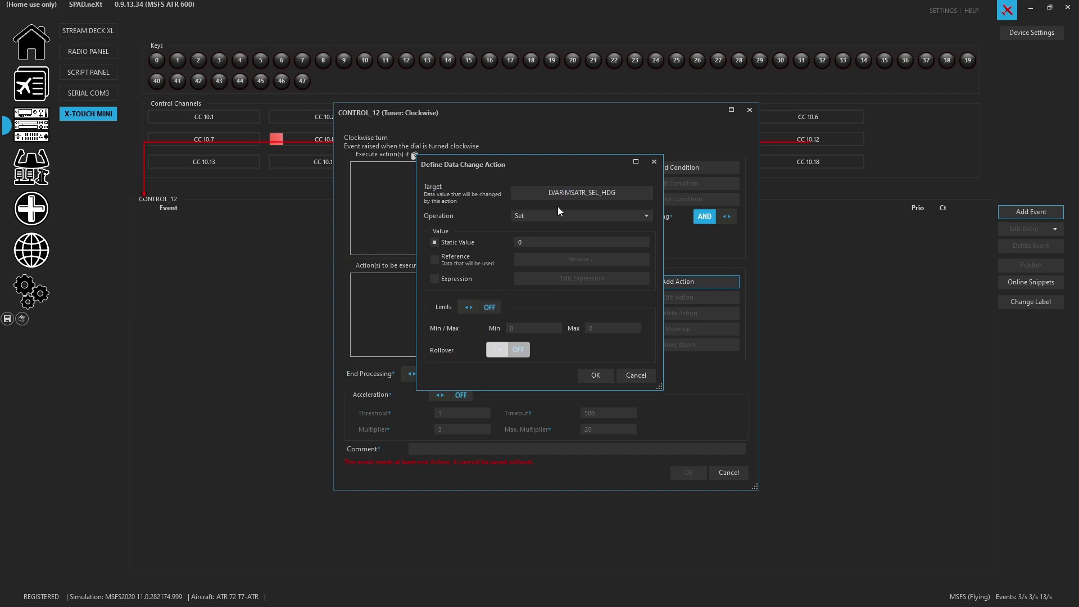
# Make the action Increment by 1, with limits on, max 359, and rollover enabled.
pyautogui.click(554, 215)
pyautogui.click(554, 238)
pyautogui.doubleClick(552, 242)
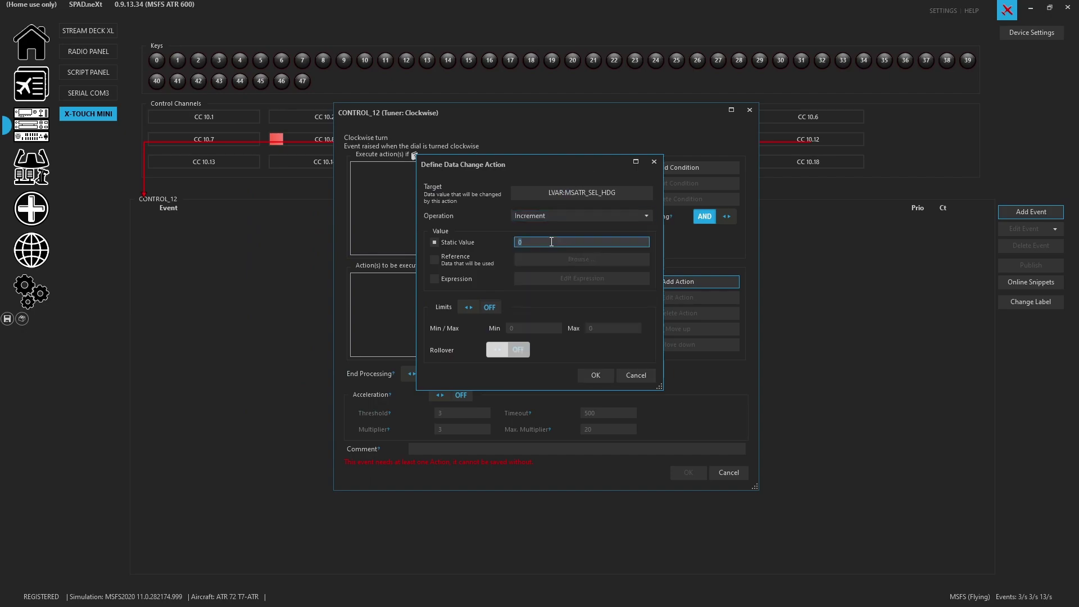
pyautogui.write('1')
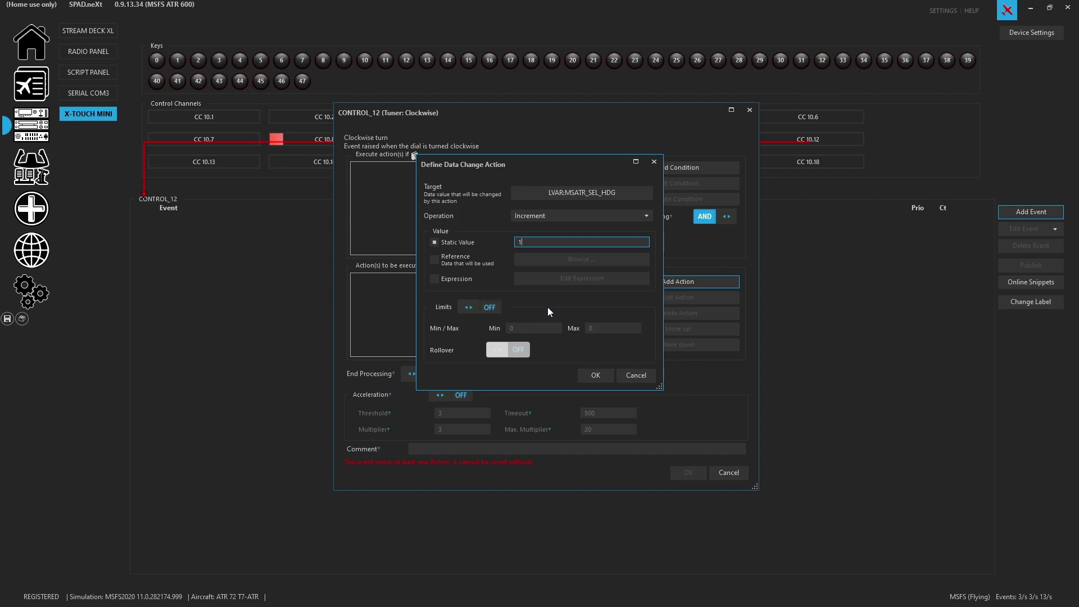
pyautogui.click(483, 308)
pyautogui.click(618, 331)
pyautogui.write('3')
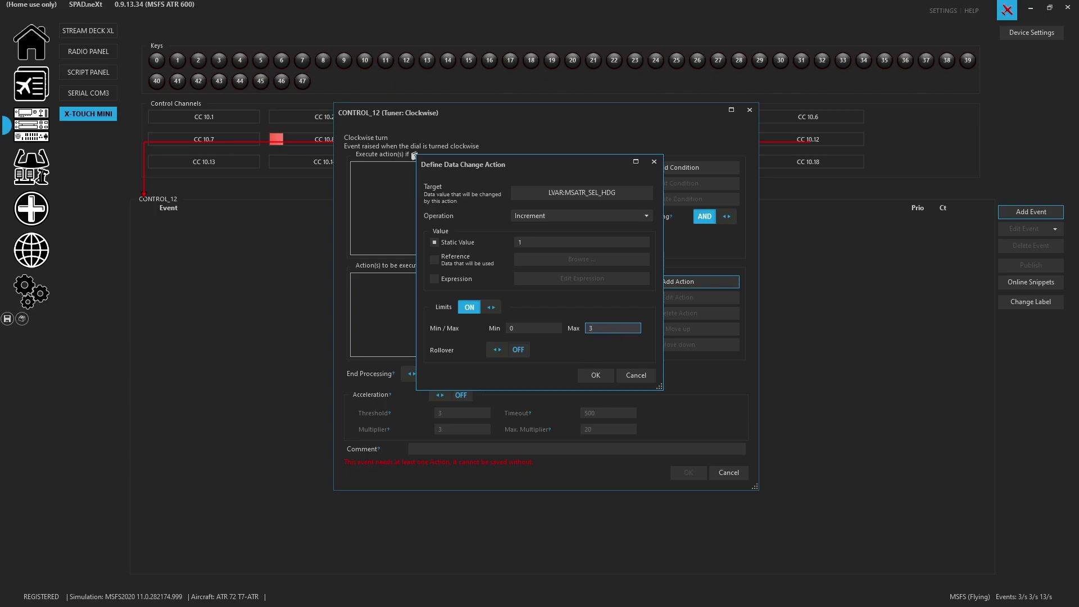
pyautogui.write('59')
pyautogui.click(518, 351)
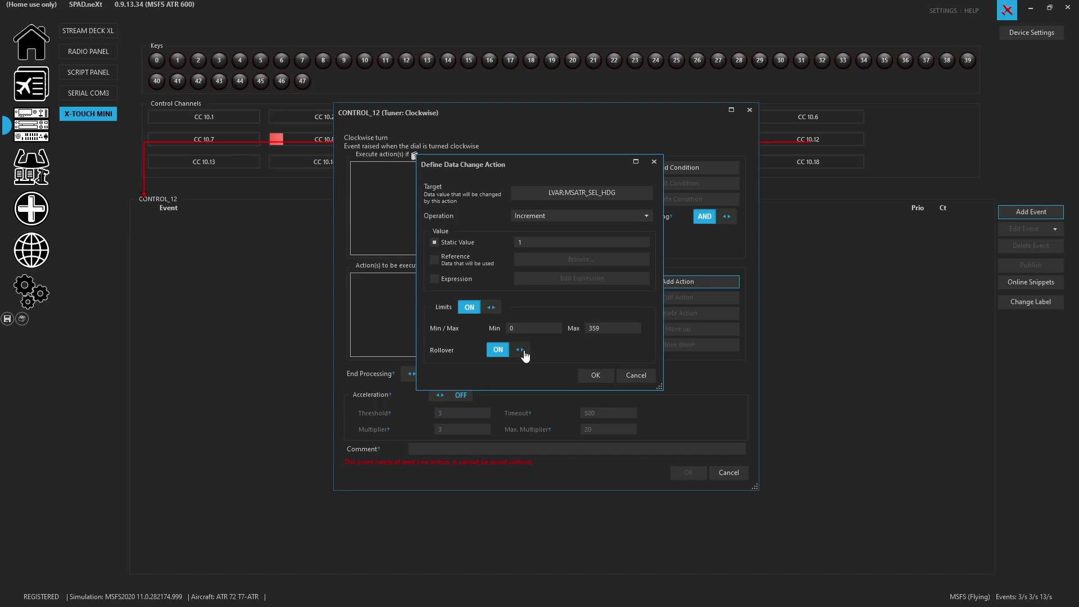
pyautogui.click(606, 375)
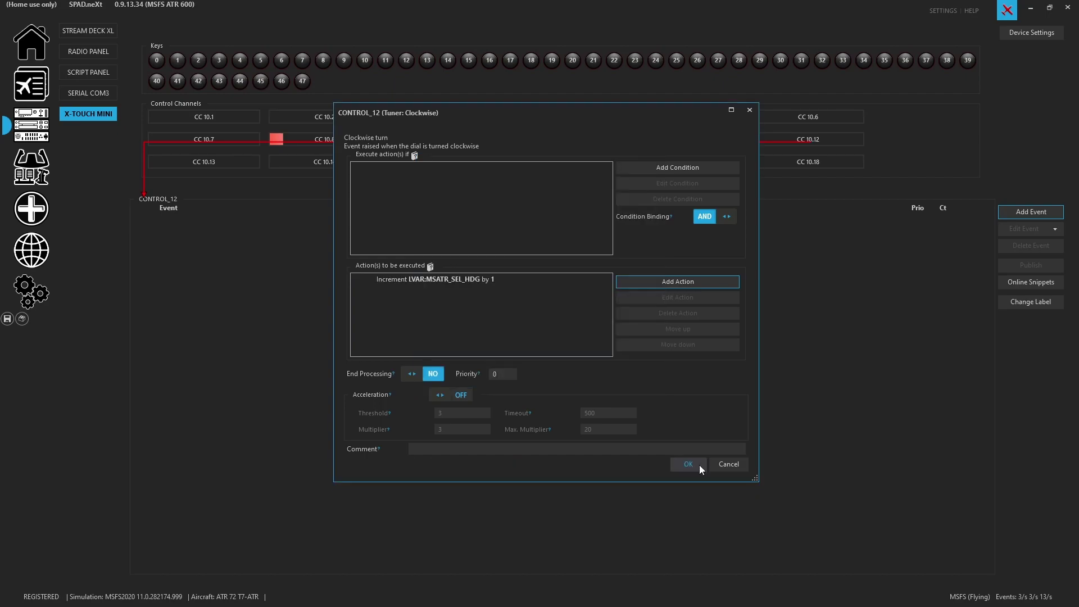
# Save the clockwise event and confirm MSATR_SEL_HDG climbs from 152 to 159 when turning the knob.
pyautogui.click(699, 464)
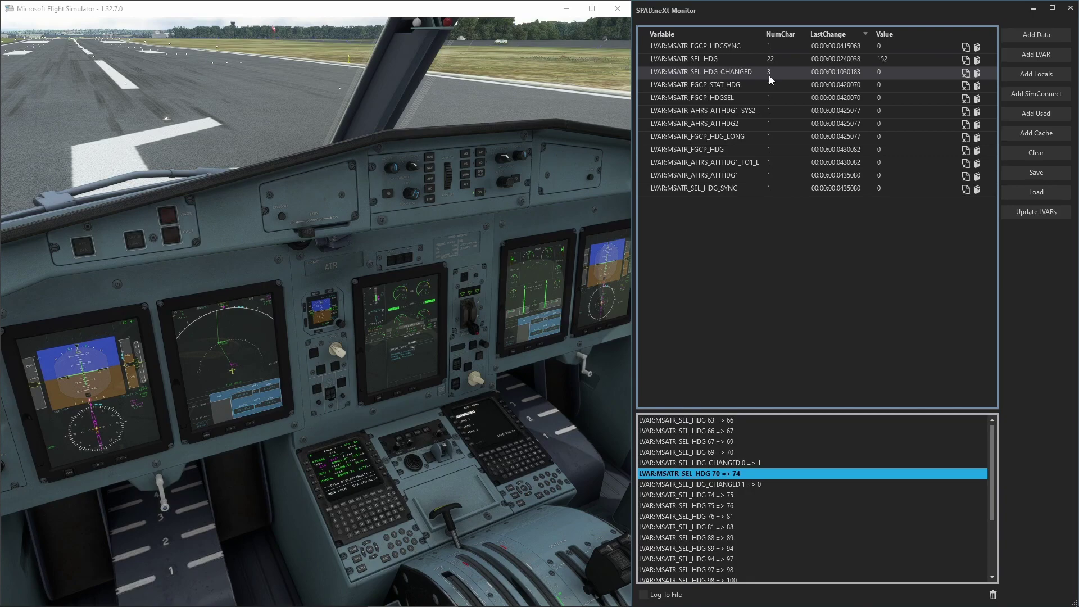
pyautogui.click(420, 207)
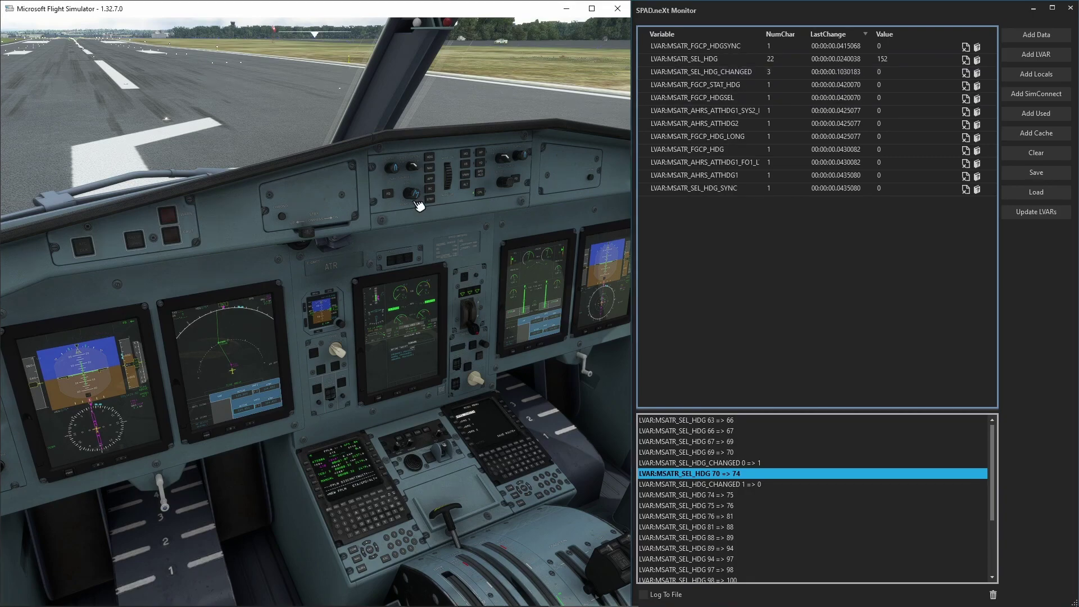
pyautogui.click(993, 595)
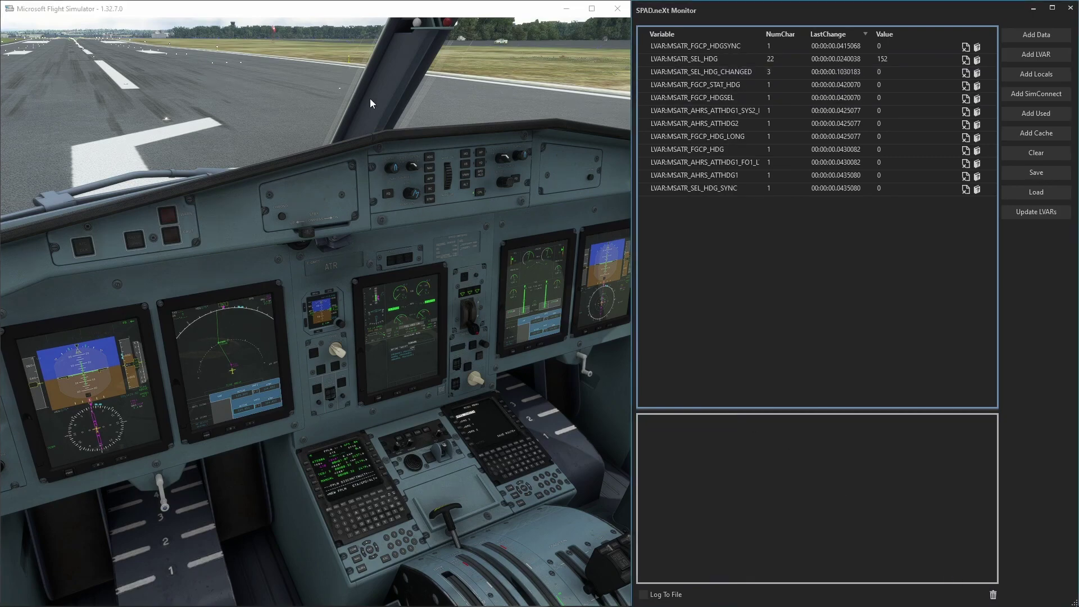
pyautogui.click(412, 196)
pyautogui.scroll(1, 411, 196)
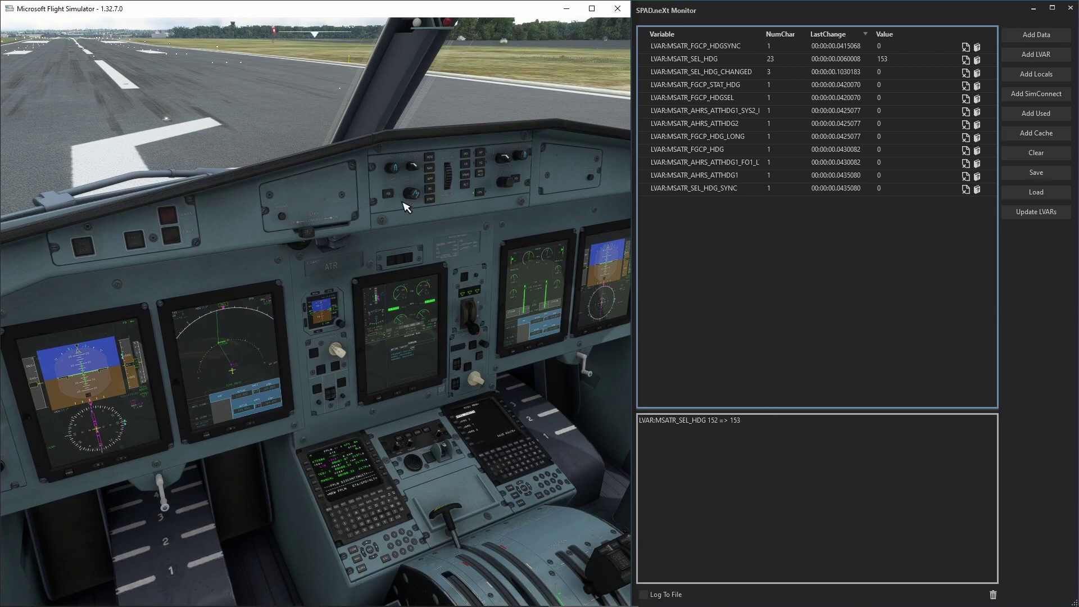
pyautogui.scroll(6, 405, 196)
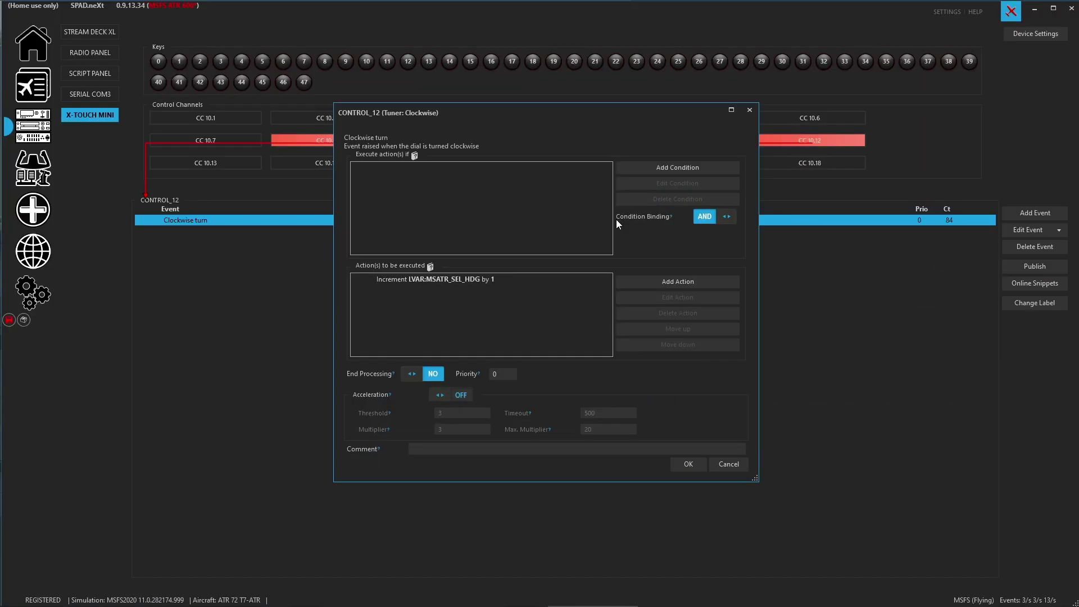
# Add a second action setting LVAR:MSATR_SEL_HDG_CHANGED to 1, close the event, and save the profile.
pyautogui.click(644, 289)
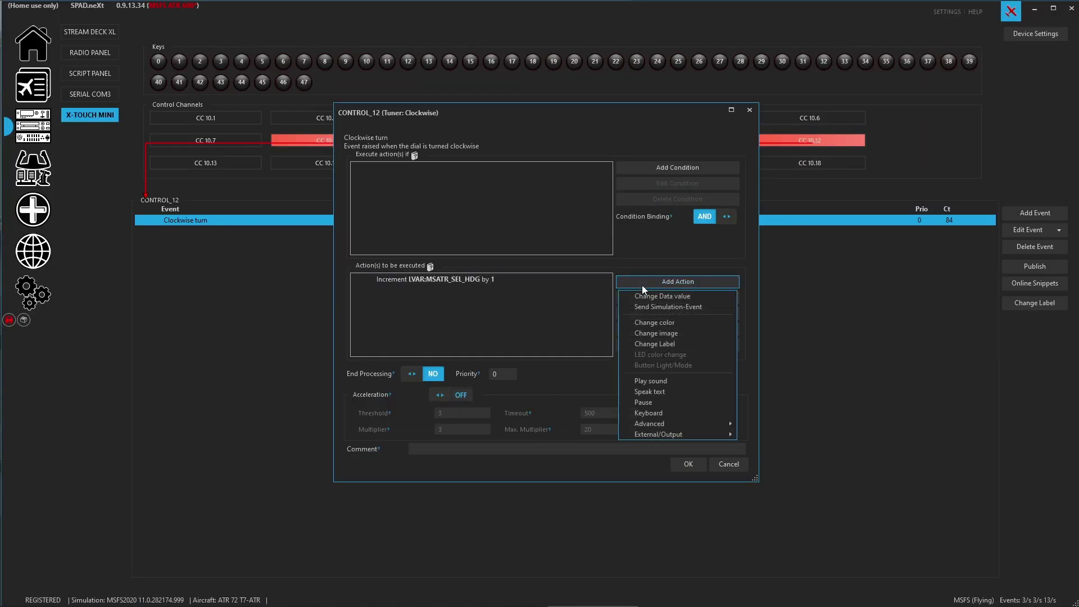
pyautogui.click(670, 299)
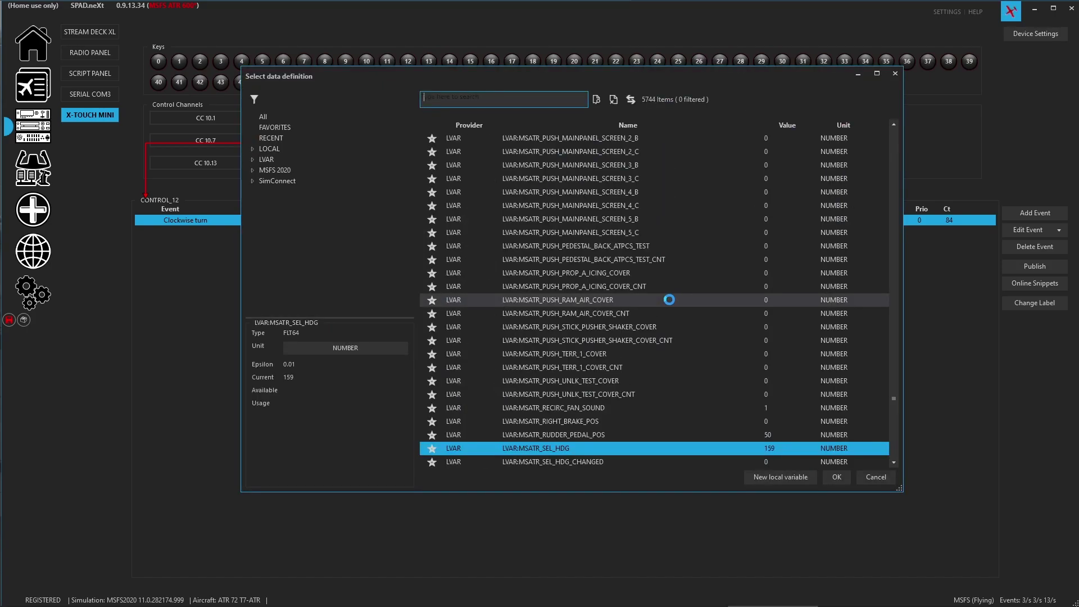
pyautogui.scroll(-1, 642, 425)
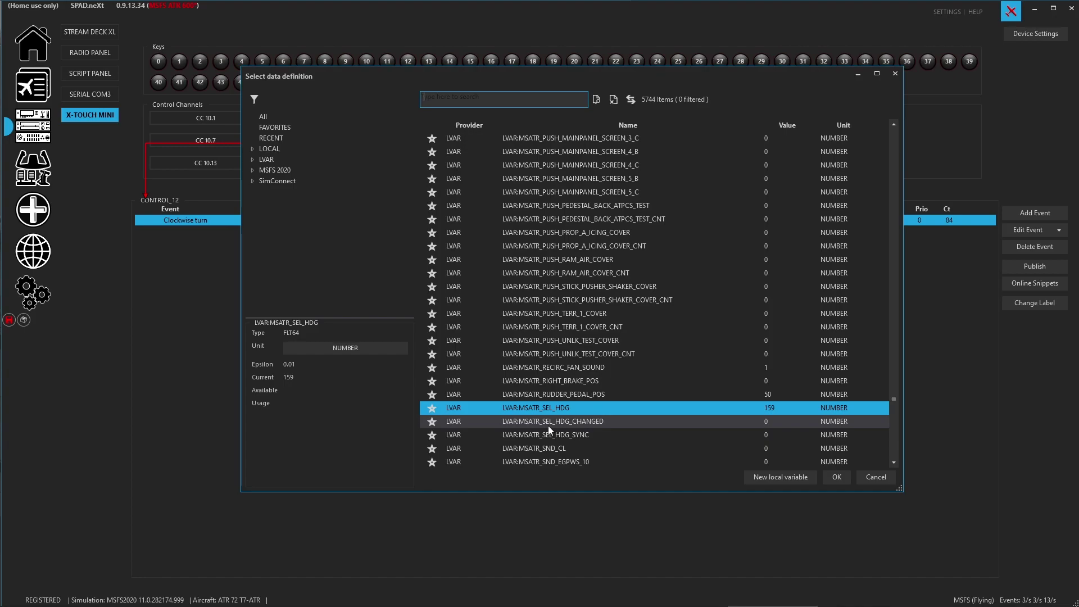
pyautogui.click(564, 426)
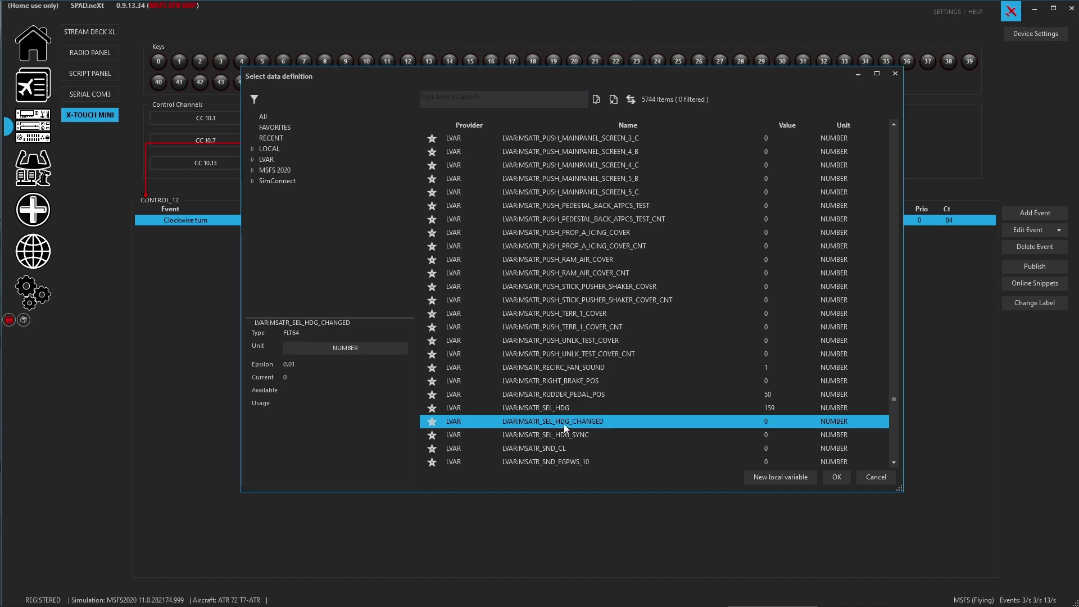
pyautogui.doubleClick(565, 427)
pyautogui.click(574, 247)
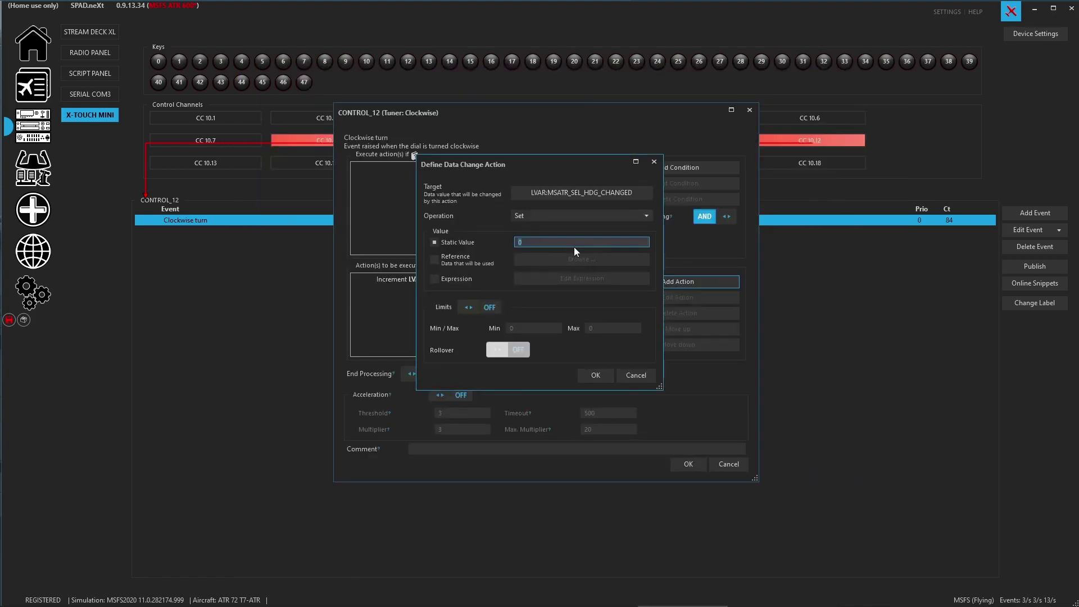
pyautogui.write('1')
pyautogui.click(598, 373)
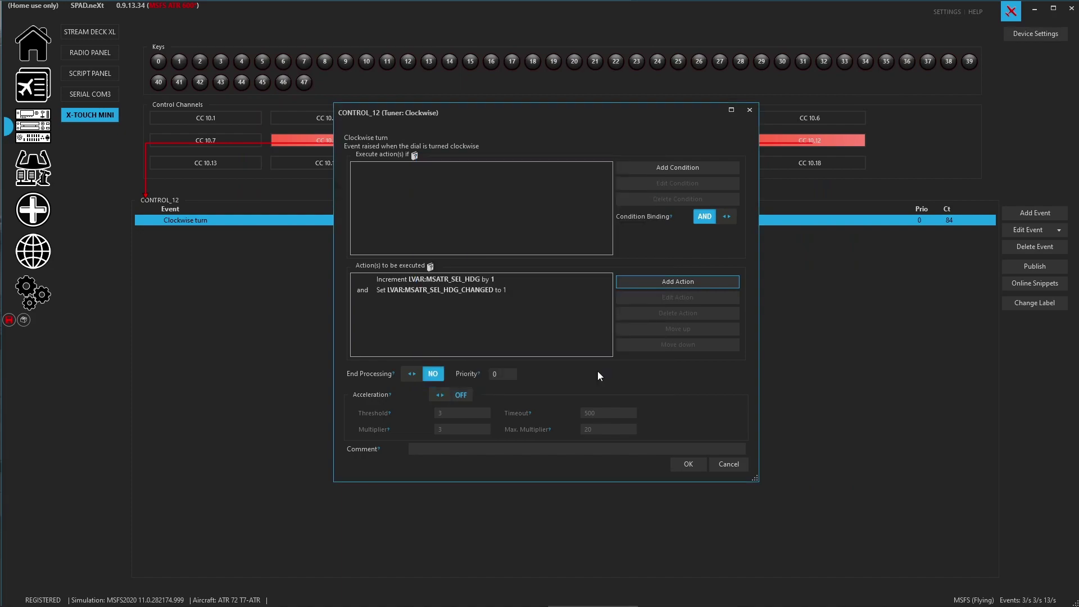
pyautogui.click(678, 466)
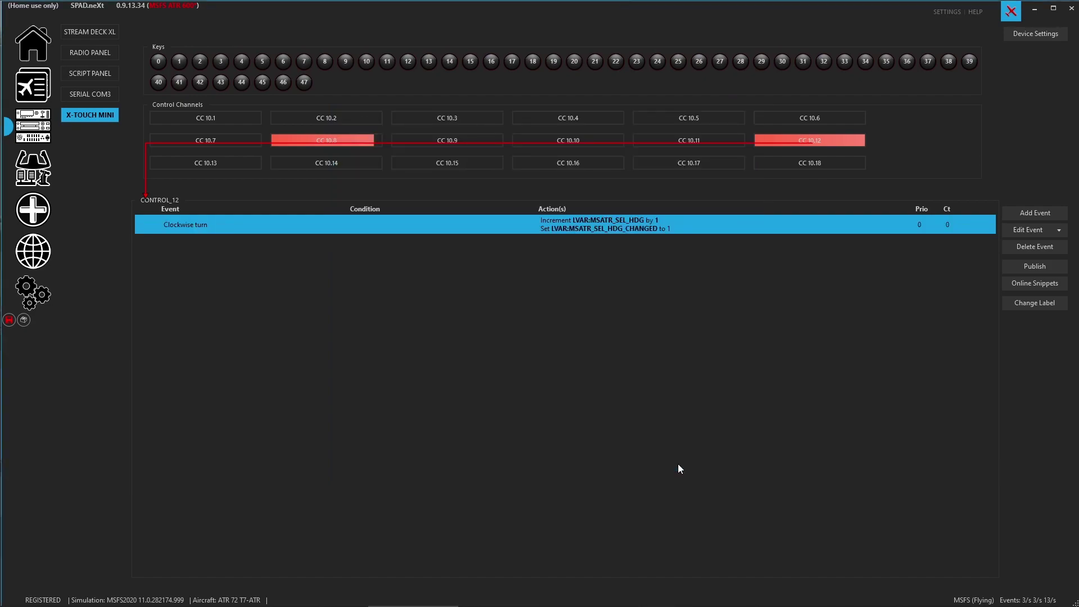
pyautogui.click(9, 320)
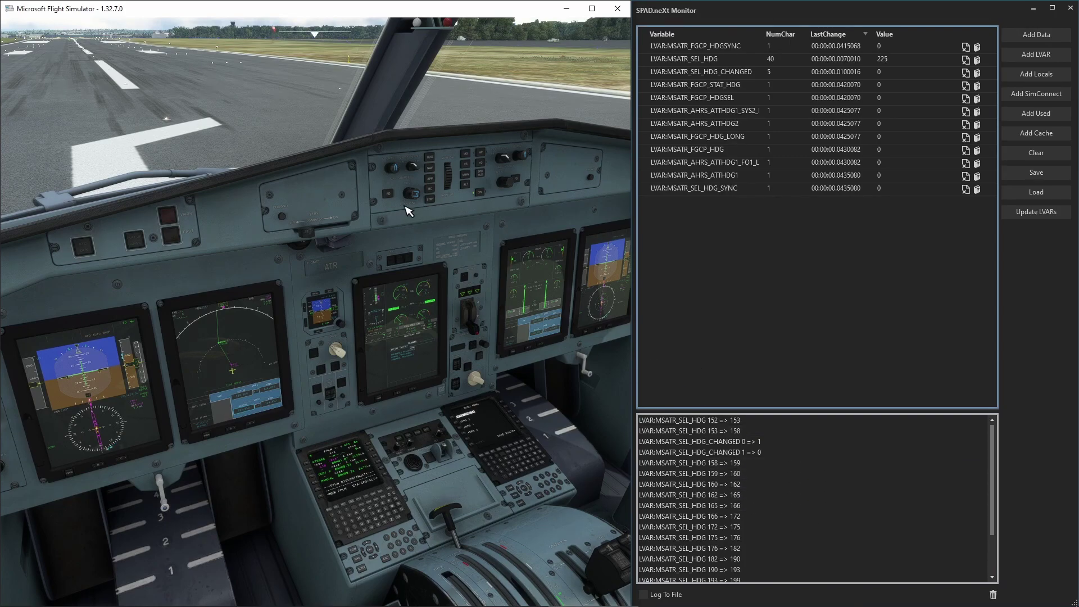
# Turn the sim's HDG knob down, clearing the log, as MSATR_SEL_HDG drops to 201.
pyautogui.scroll(-5, 406, 196)
pyautogui.scroll(-3, 406, 197)
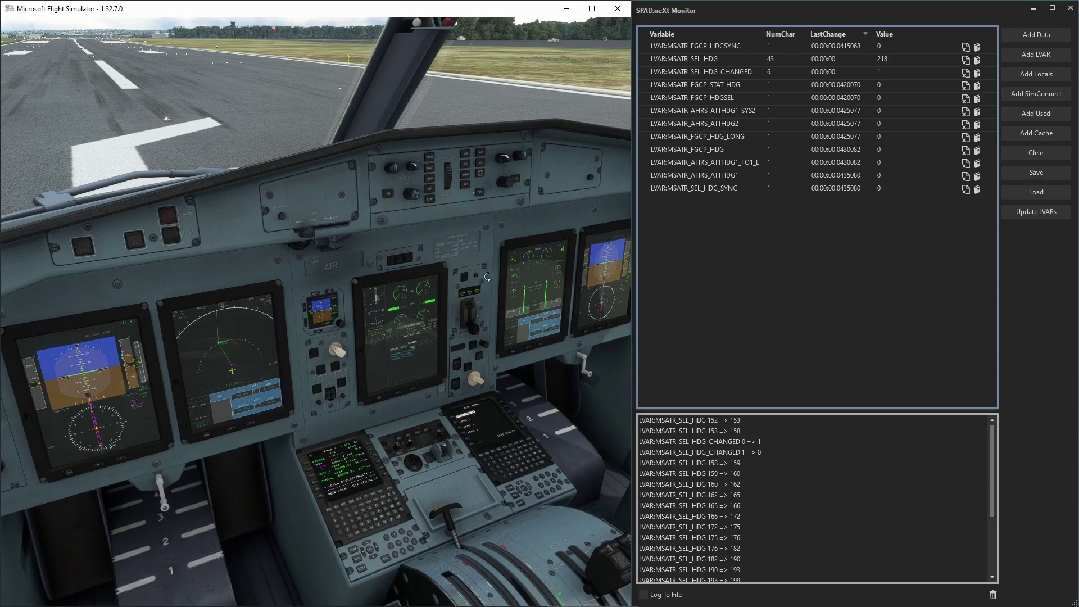
pyautogui.click(993, 595)
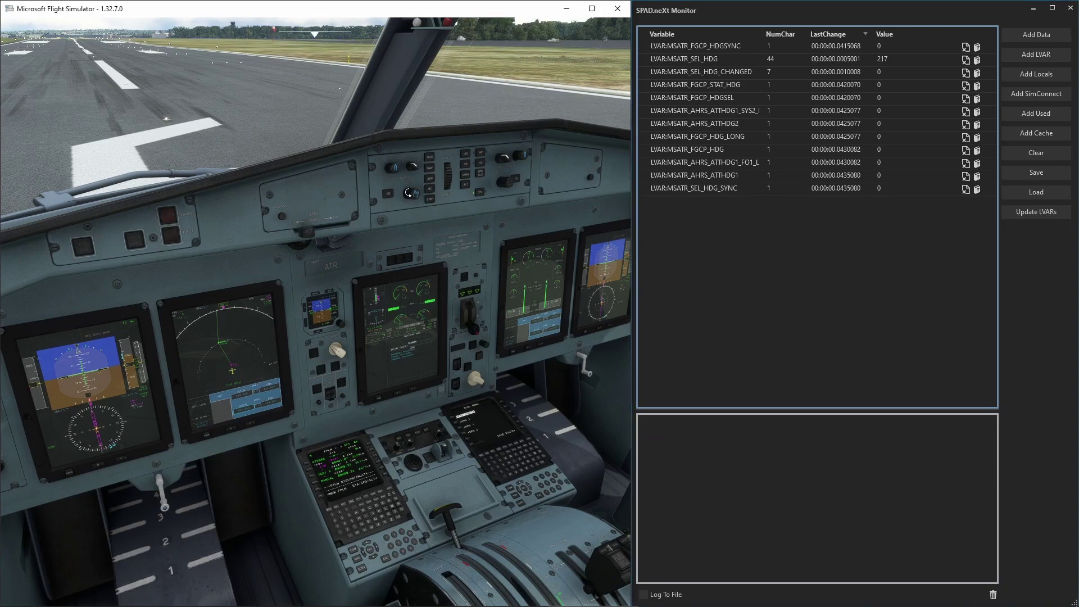
pyautogui.scroll(-5, 410, 194)
pyautogui.scroll(-5, 410, 195)
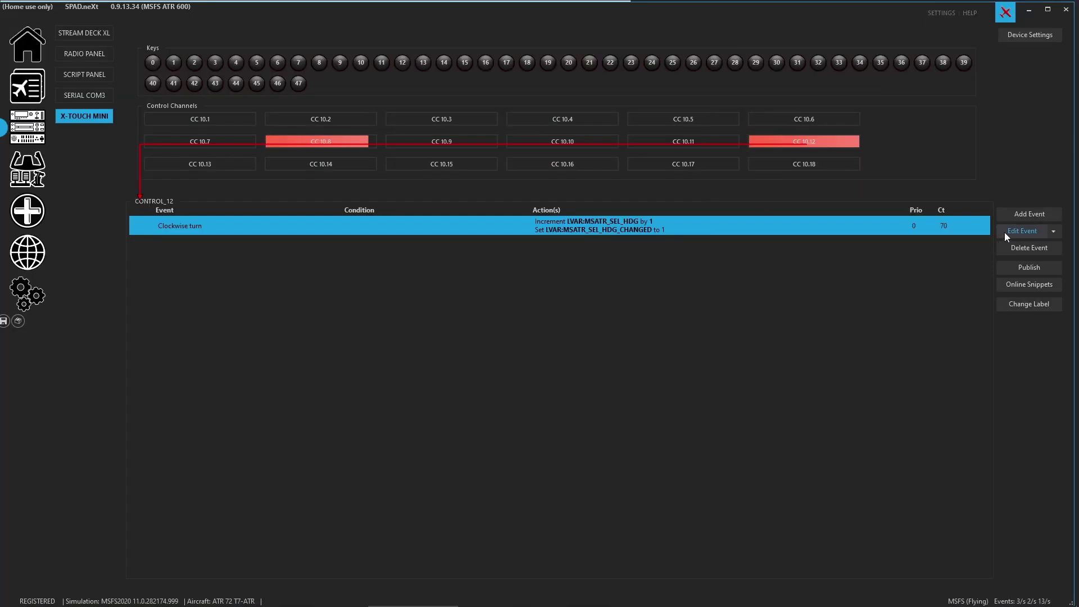
# Duplicate the CONTROL_12 clockwise-turn event by copying and pasting it.
pyautogui.click(1034, 216)
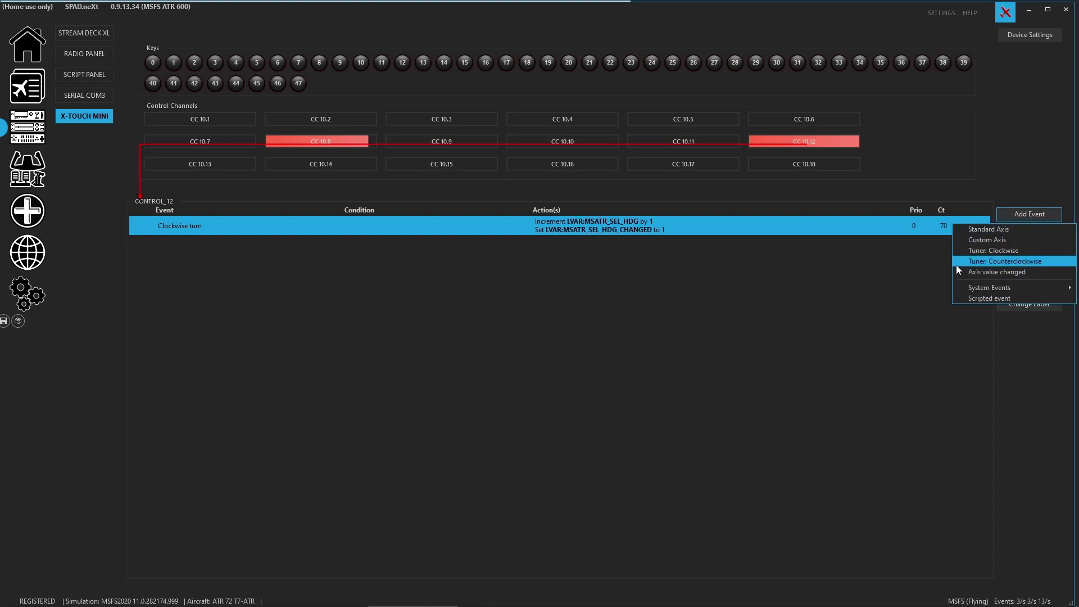
pyautogui.click(534, 246)
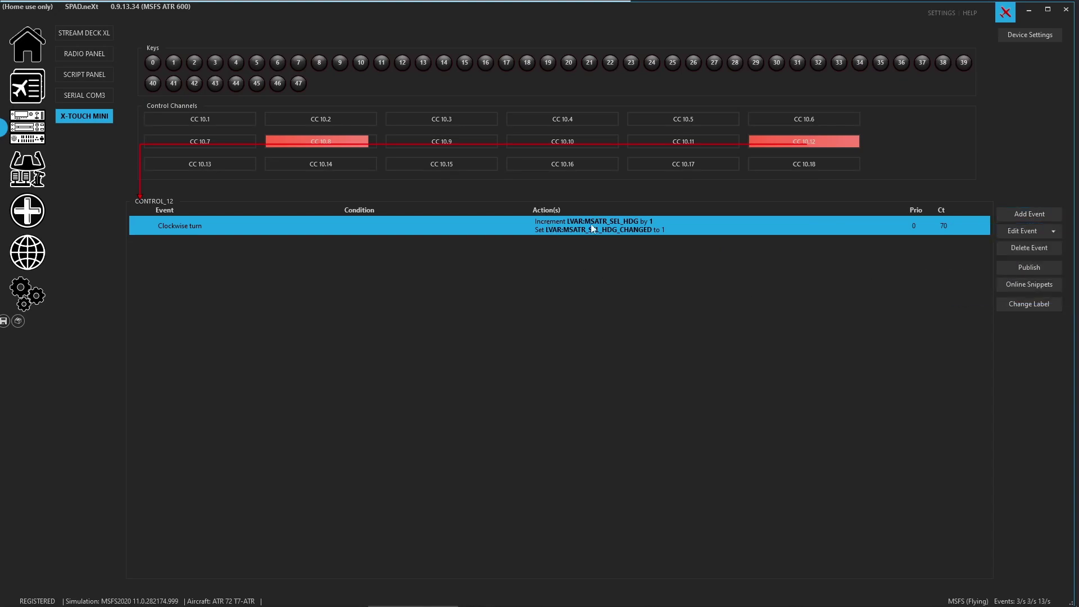
pyautogui.click(1055, 232)
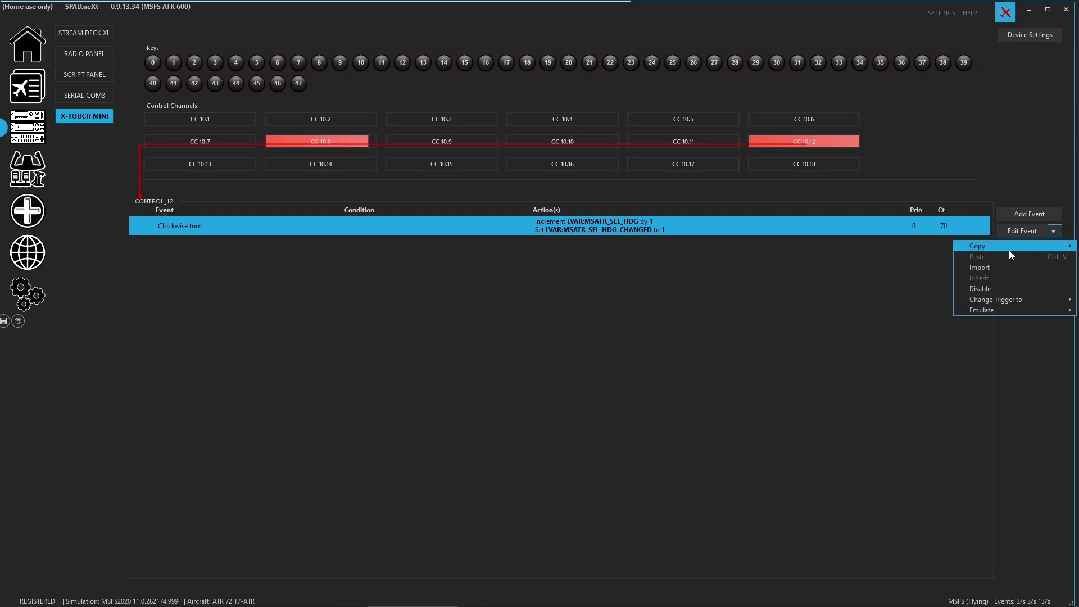
pyautogui.moveTo(1009, 251)
pyautogui.click(930, 241)
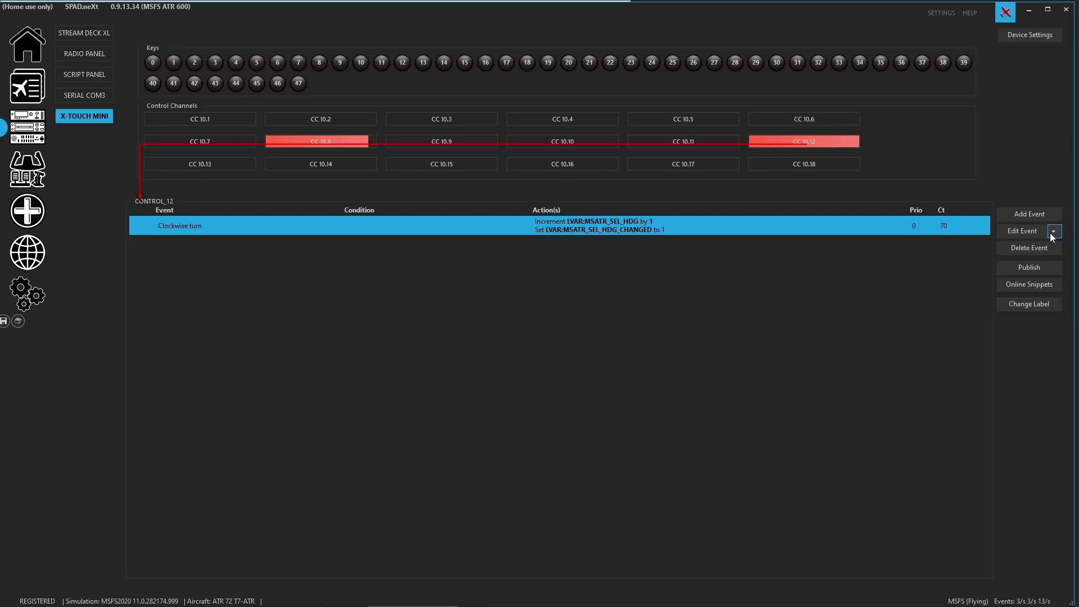
pyautogui.click(1054, 232)
pyautogui.click(1007, 253)
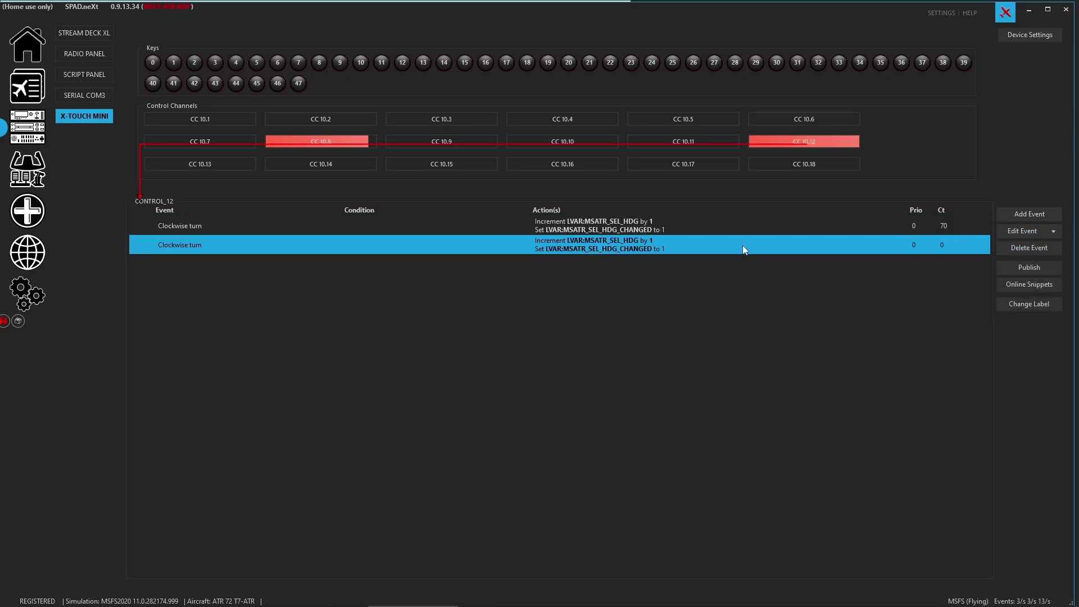
# Change the duplicate's trigger to TUNER_COUNTERCLOCKWISE and make its MSATR_SEL_HDG action Decrement.
pyautogui.click(1054, 231)
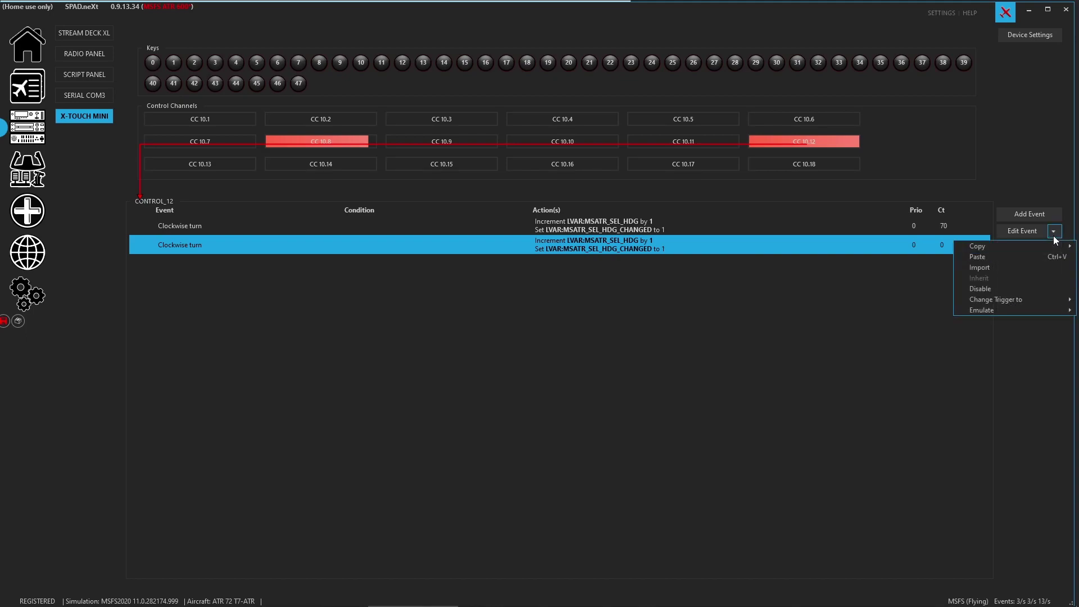
pyautogui.moveTo(1003, 298)
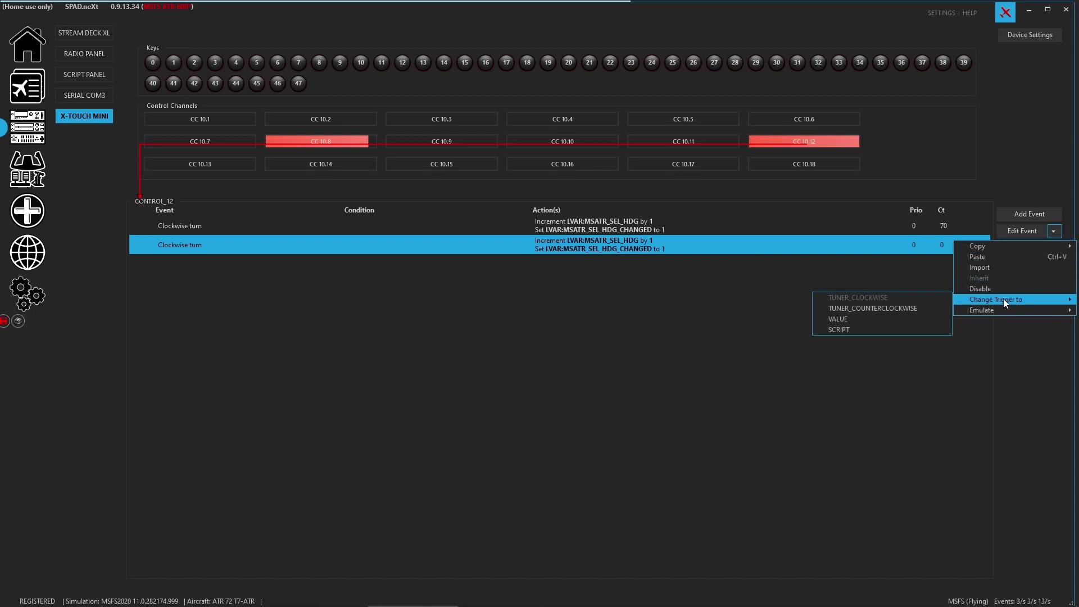
pyautogui.click(889, 309)
pyautogui.doubleClick(563, 245)
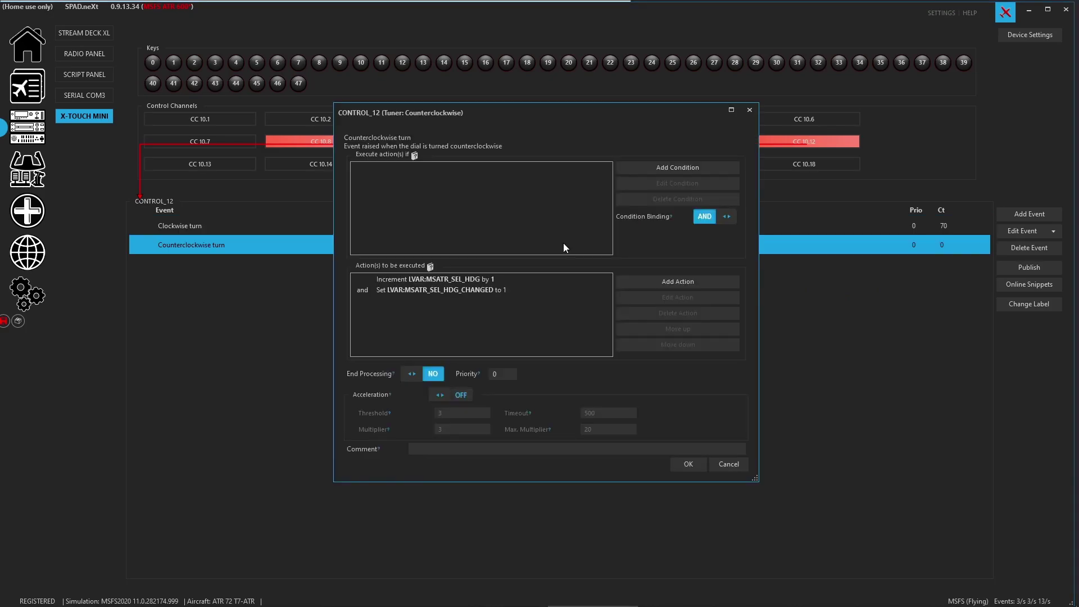
pyautogui.doubleClick(482, 279)
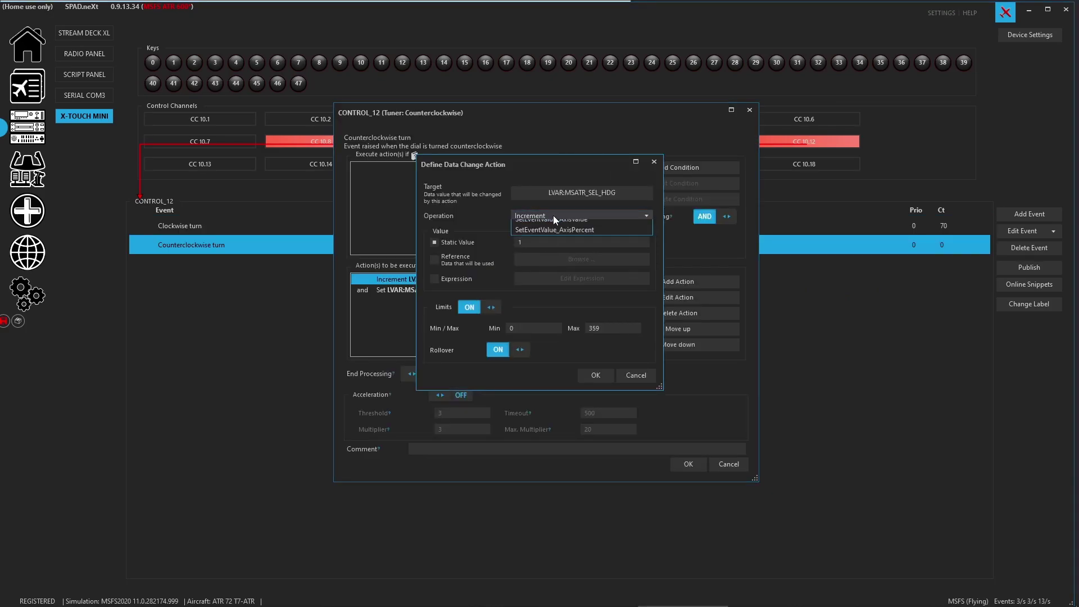
pyautogui.click(546, 240)
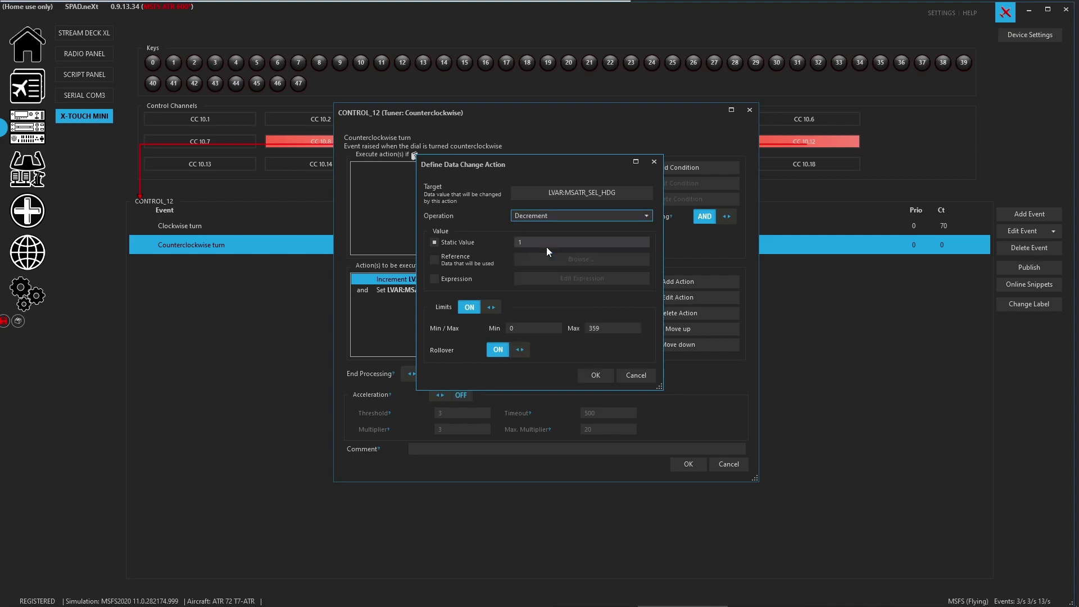
pyautogui.click(595, 376)
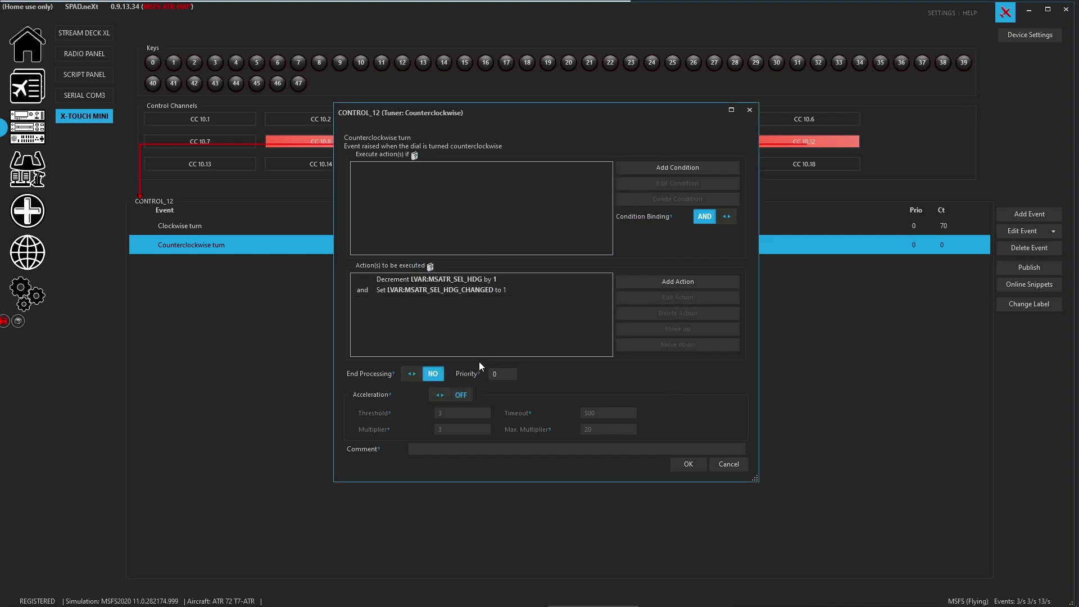
pyautogui.doubleClick(460, 281)
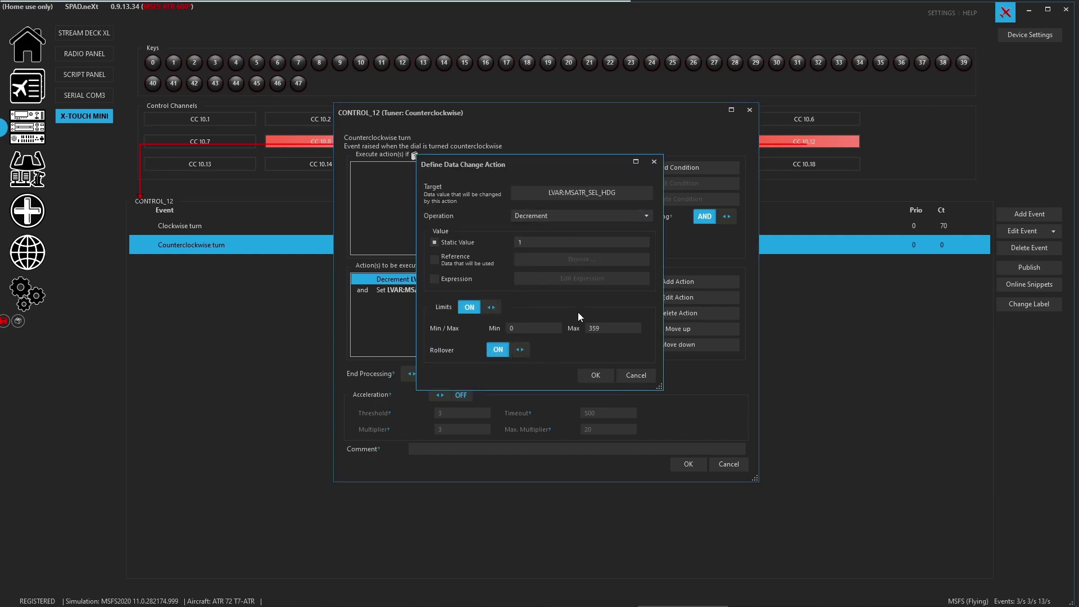
pyautogui.click(636, 375)
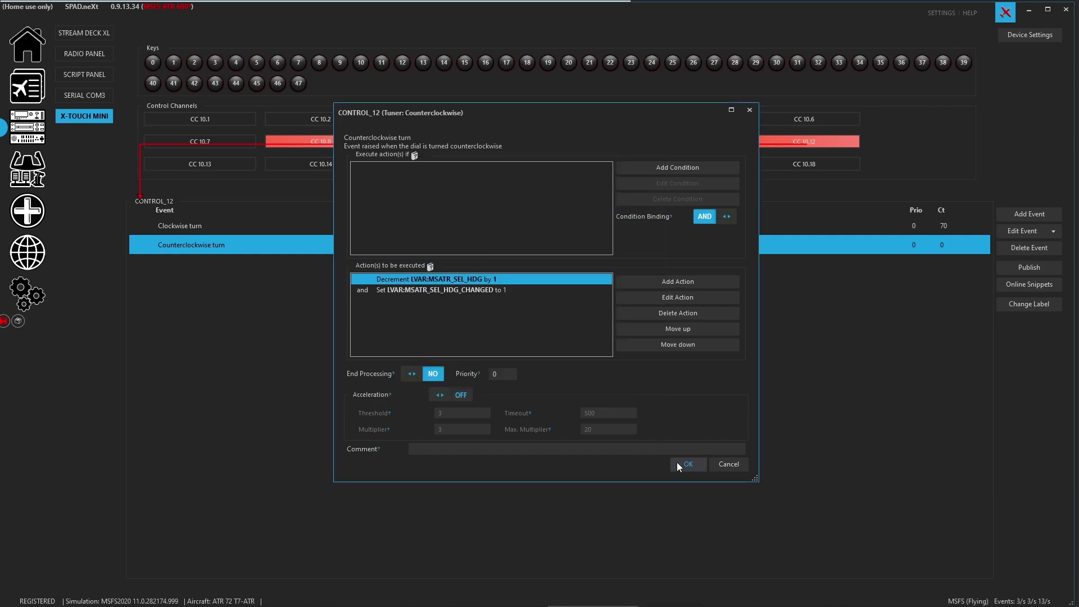
pyautogui.click(677, 462)
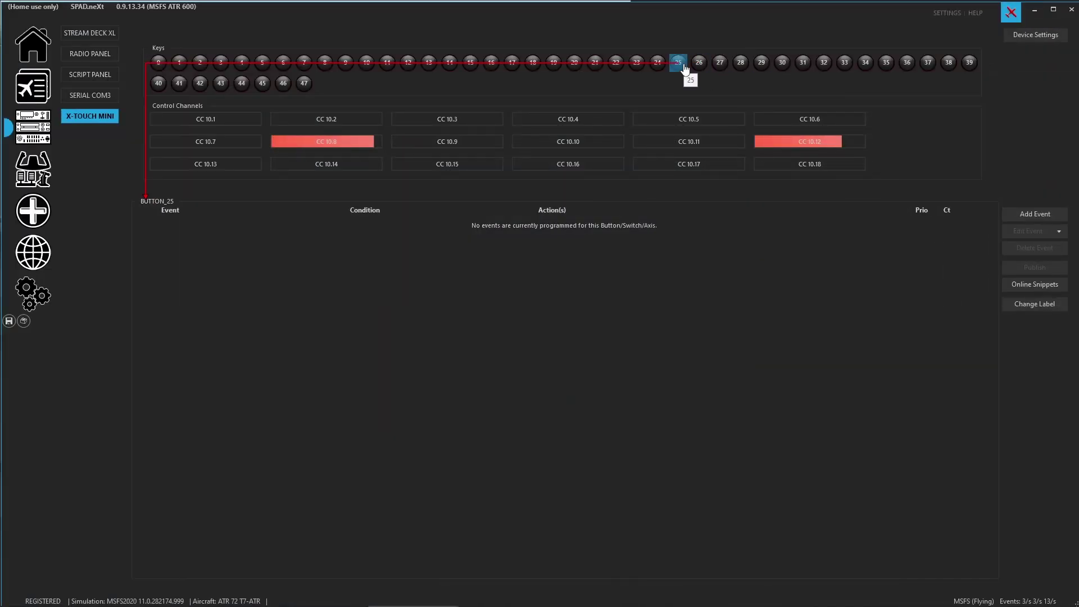
# Add a Pressed (short) event to key 25, discarding an accidental button-pressed event.
pyautogui.click(1026, 216)
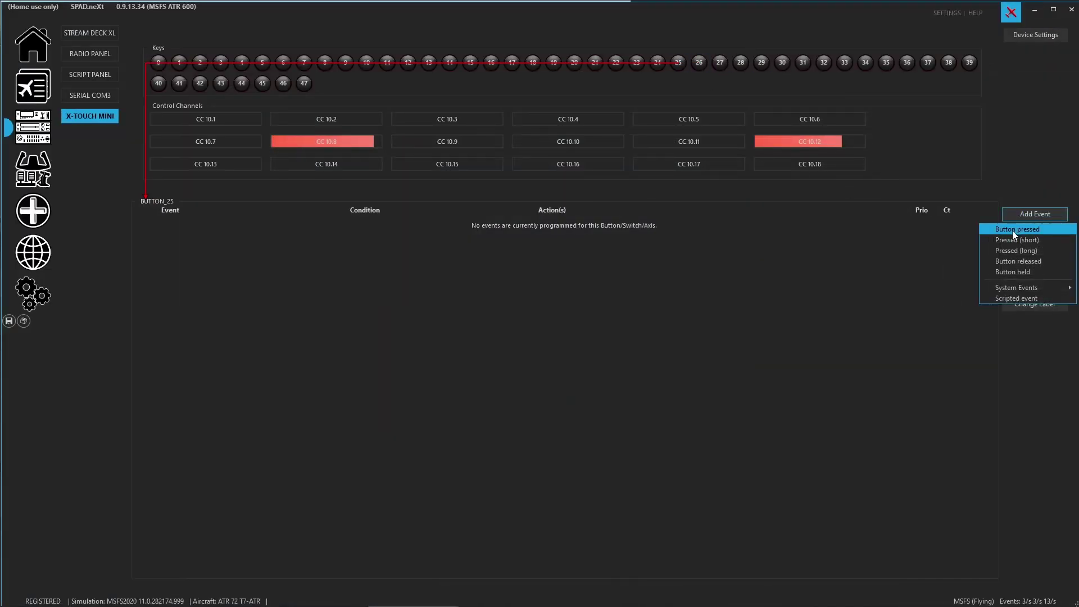
pyautogui.click(1013, 231)
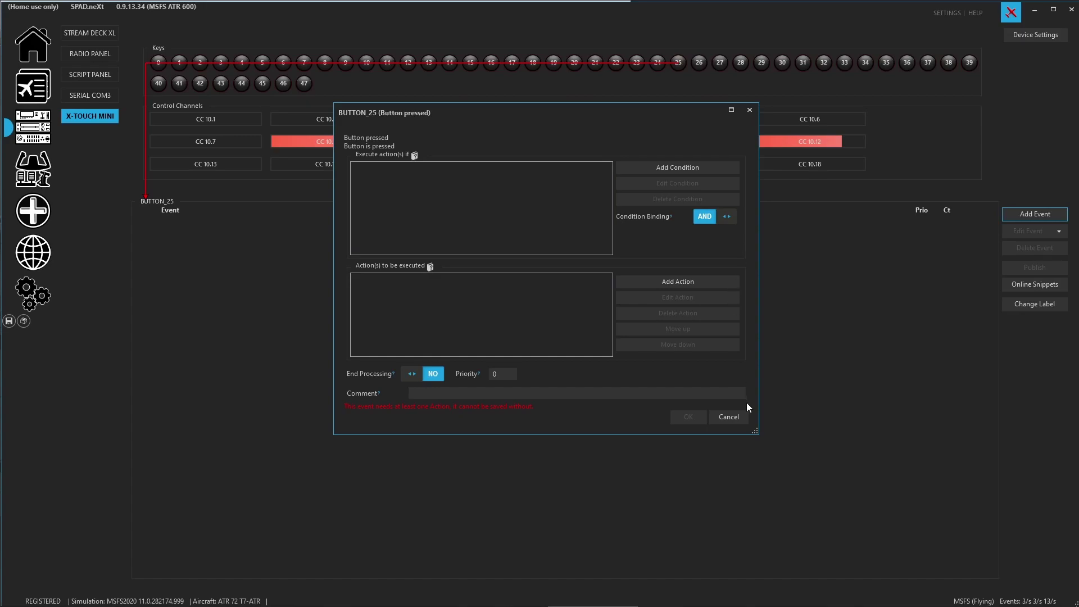
pyautogui.click(736, 416)
pyautogui.click(1011, 217)
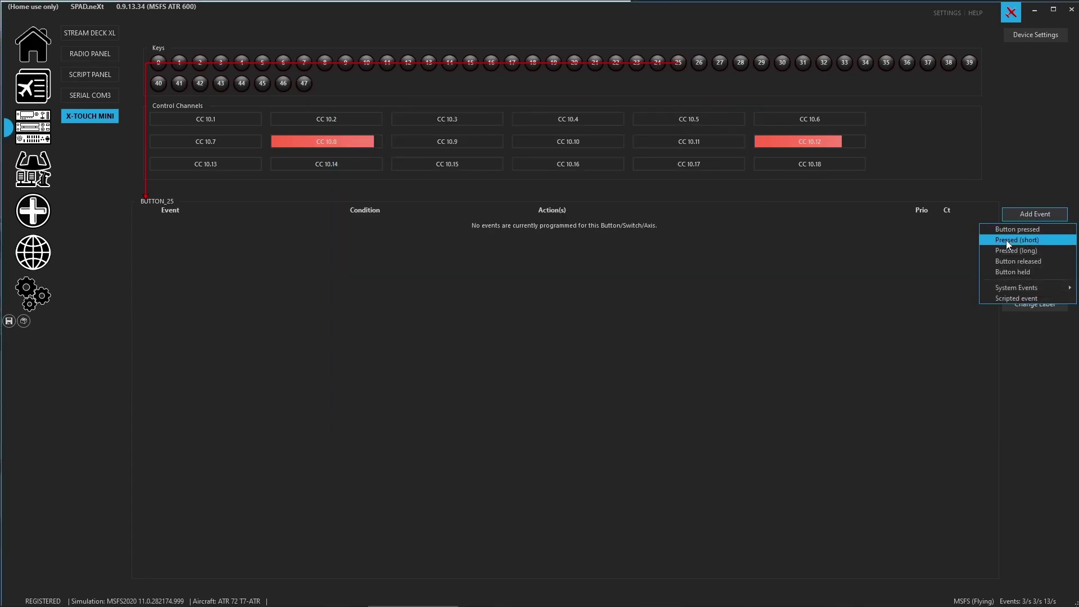
pyautogui.click(1006, 241)
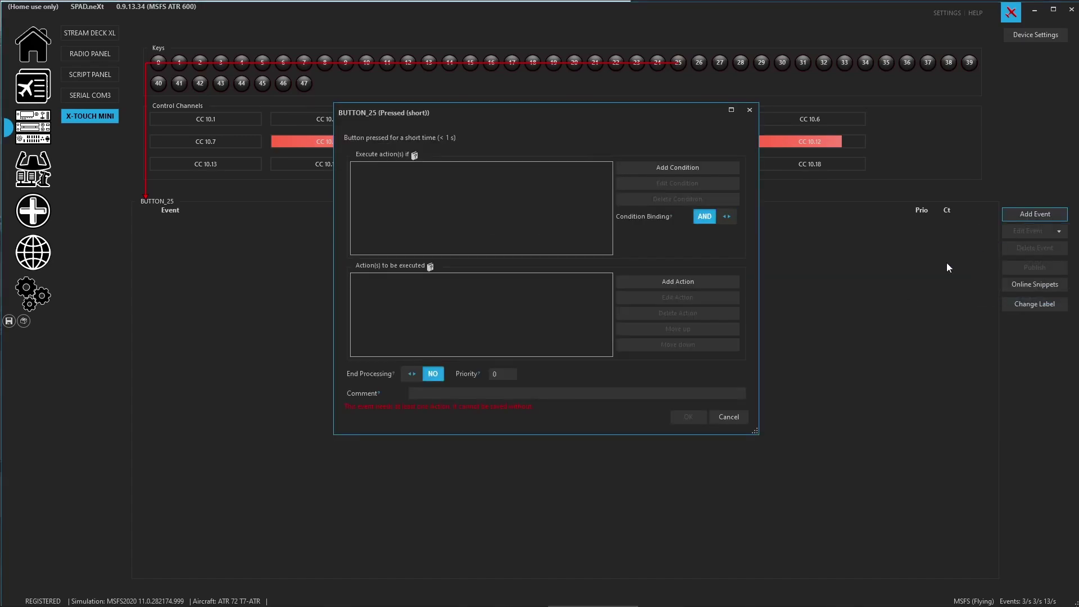
# Add a Change Data value action setting LVAR:MSATR_FGCP_HDG to static value 1, and save.
pyautogui.click(665, 283)
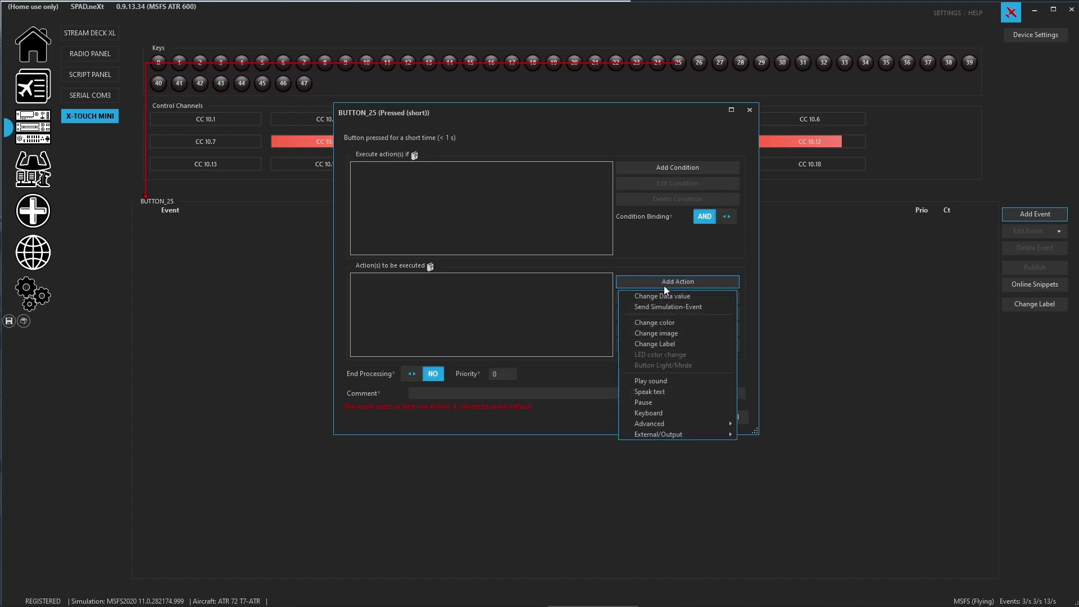
pyautogui.click(659, 294)
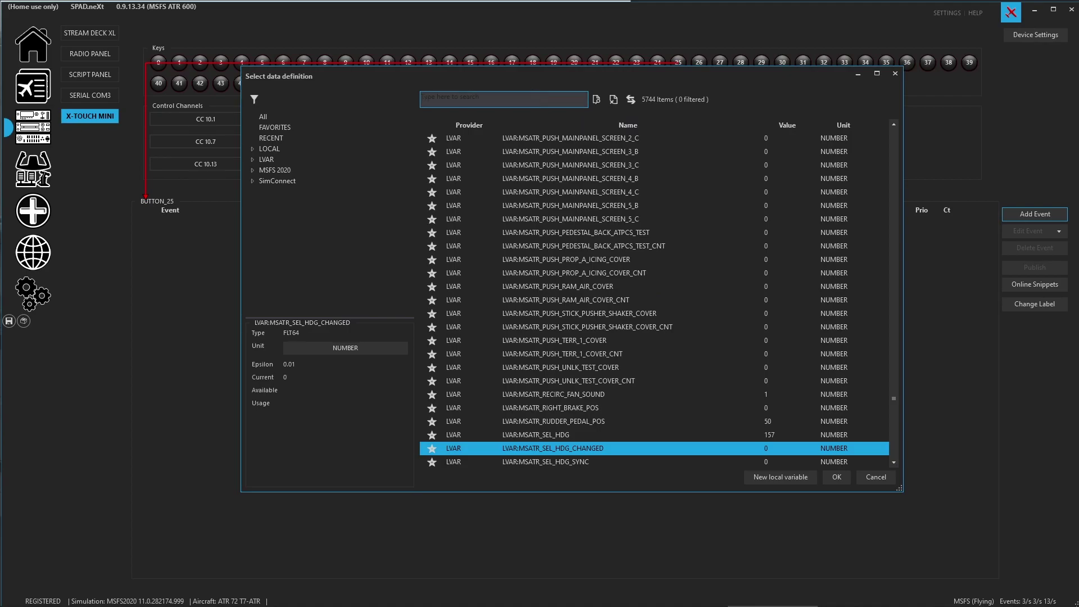
pyautogui.write('FGCP_HD')
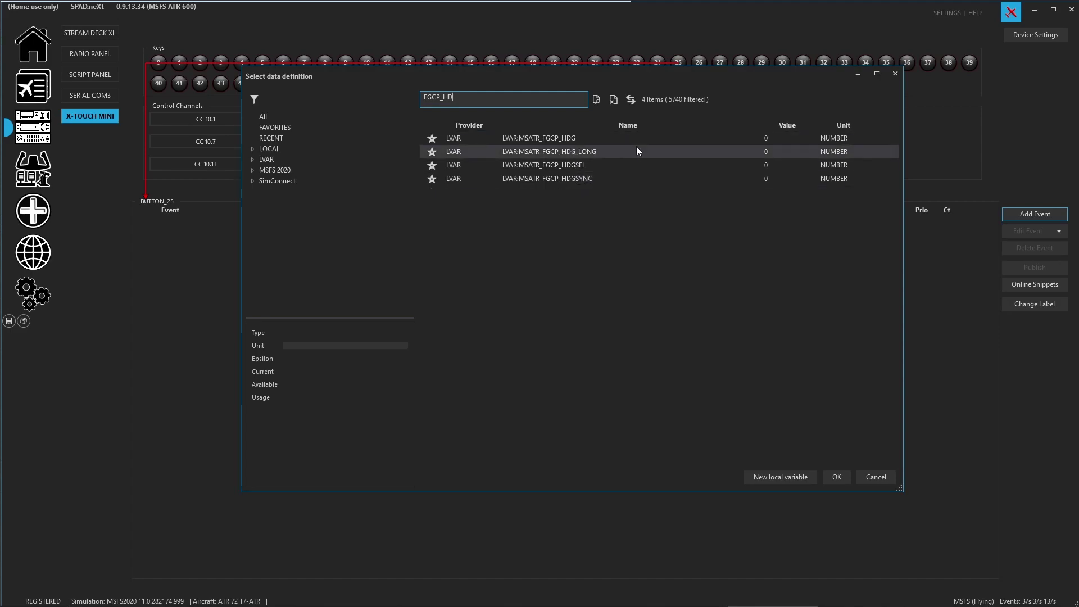
pyautogui.click(570, 139)
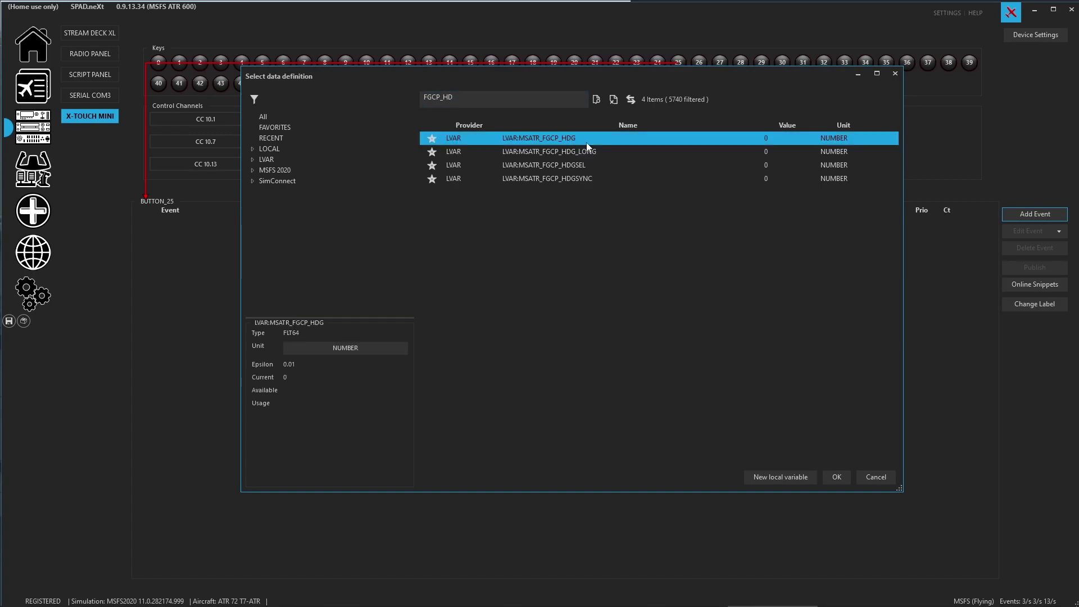
pyautogui.doubleClick(586, 143)
pyautogui.click(544, 242)
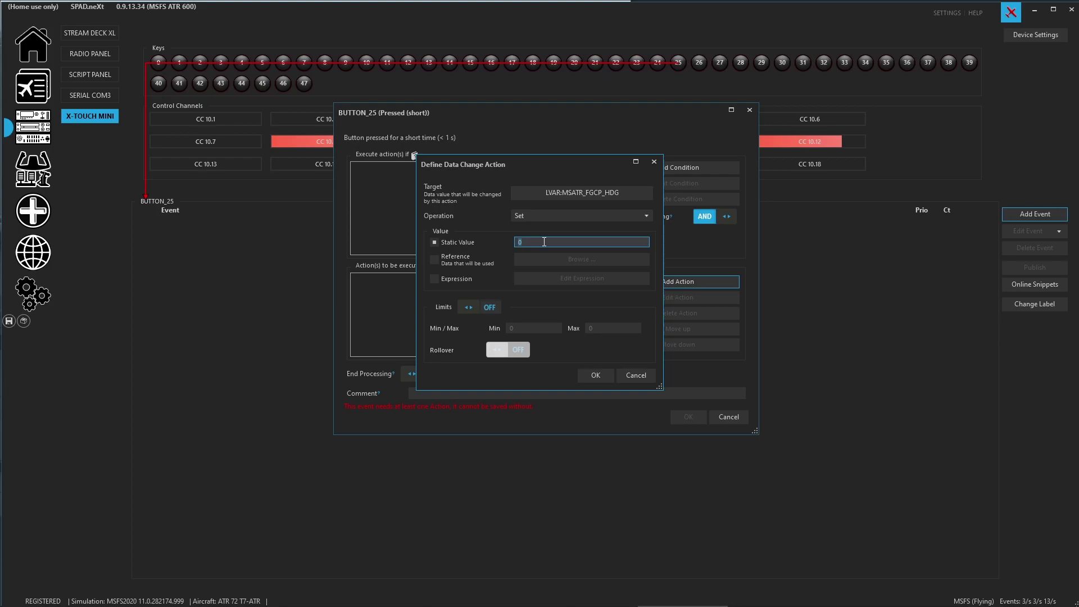
pyautogui.write('1')
pyautogui.click(594, 375)
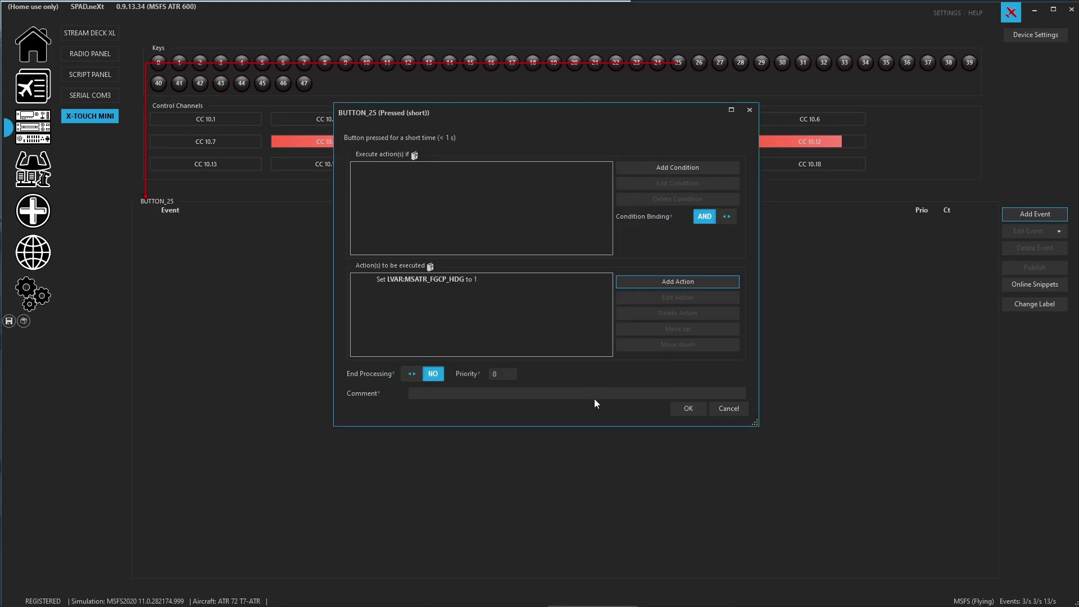
pyautogui.click(689, 409)
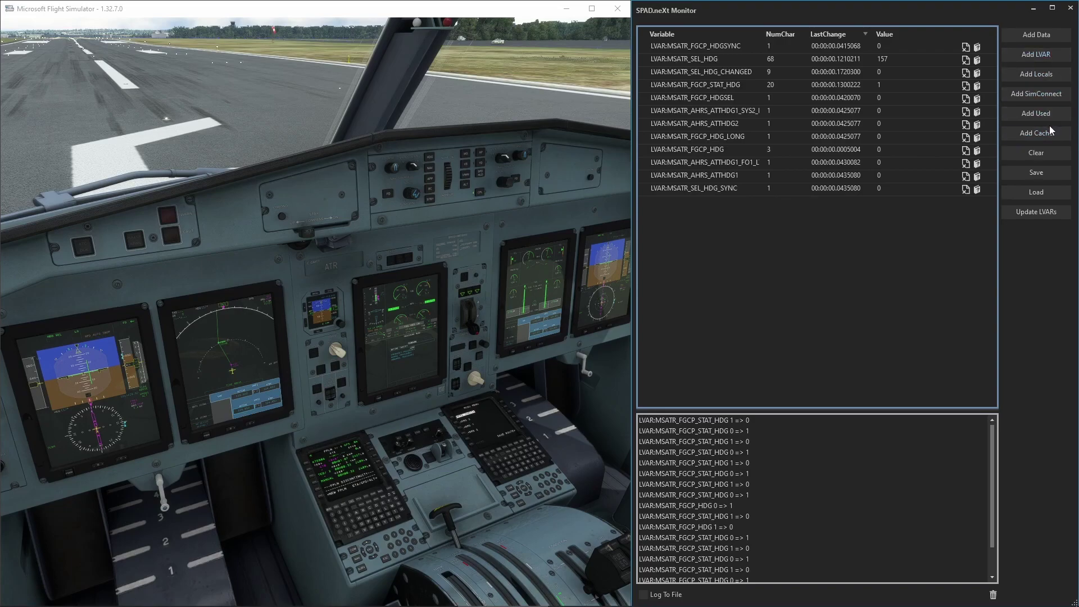
# Clear the monitor and add every FGCP LVAR from FGCP_ALT through FGCP_YD_ON_FO_LT.
pyautogui.click(1046, 153)
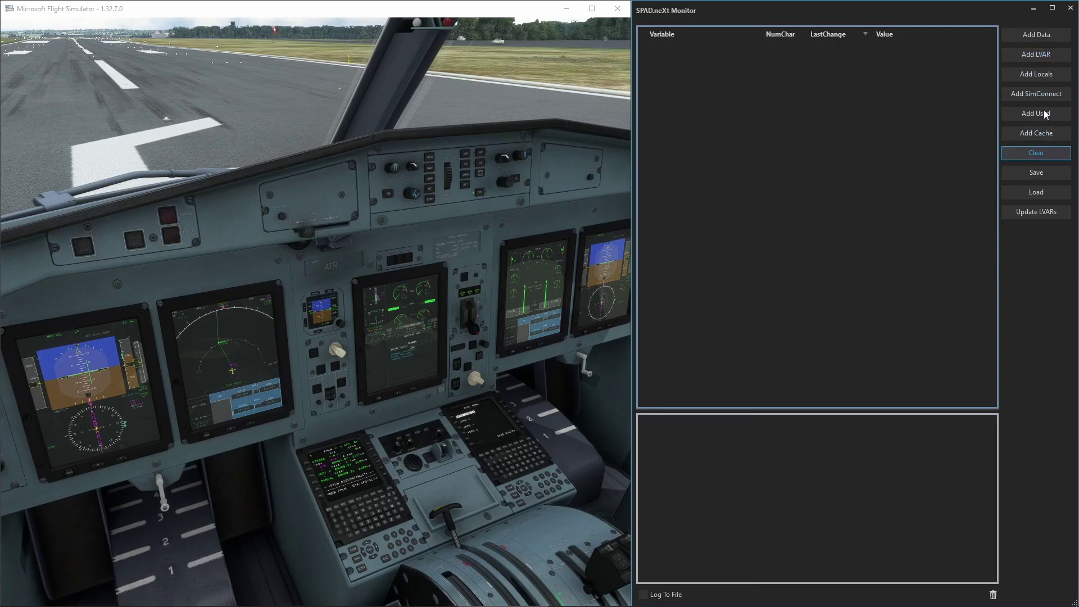
pyautogui.click(1037, 36)
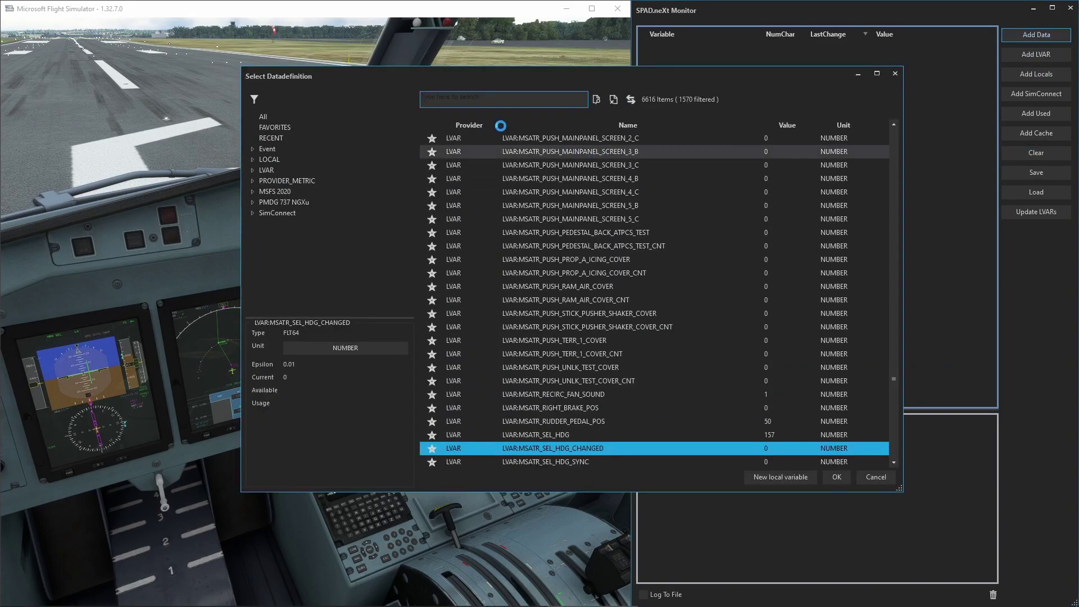
pyautogui.write('F')
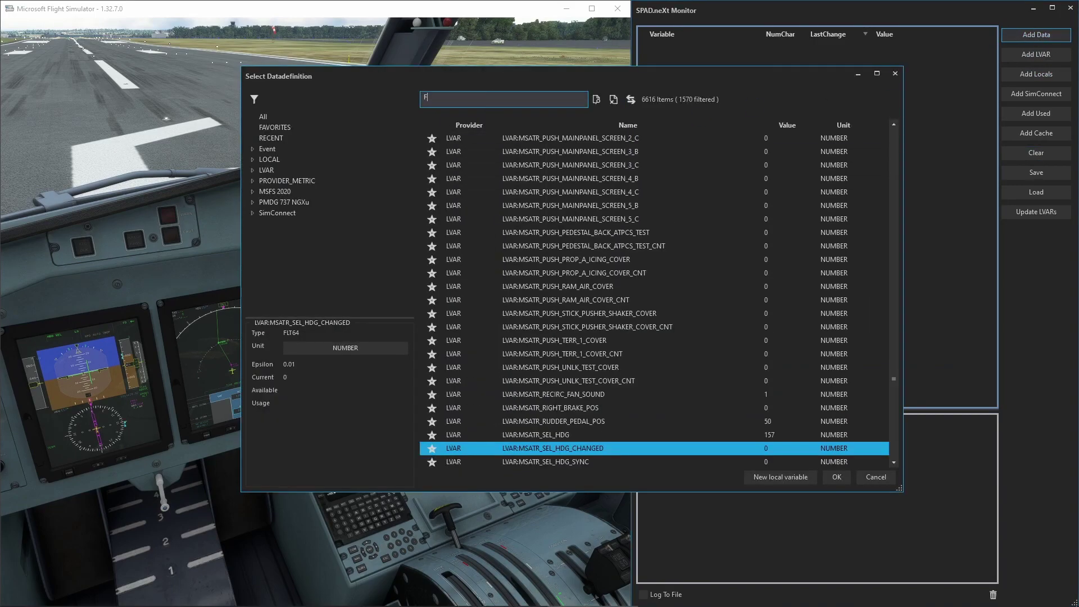
pyautogui.write('GC)')
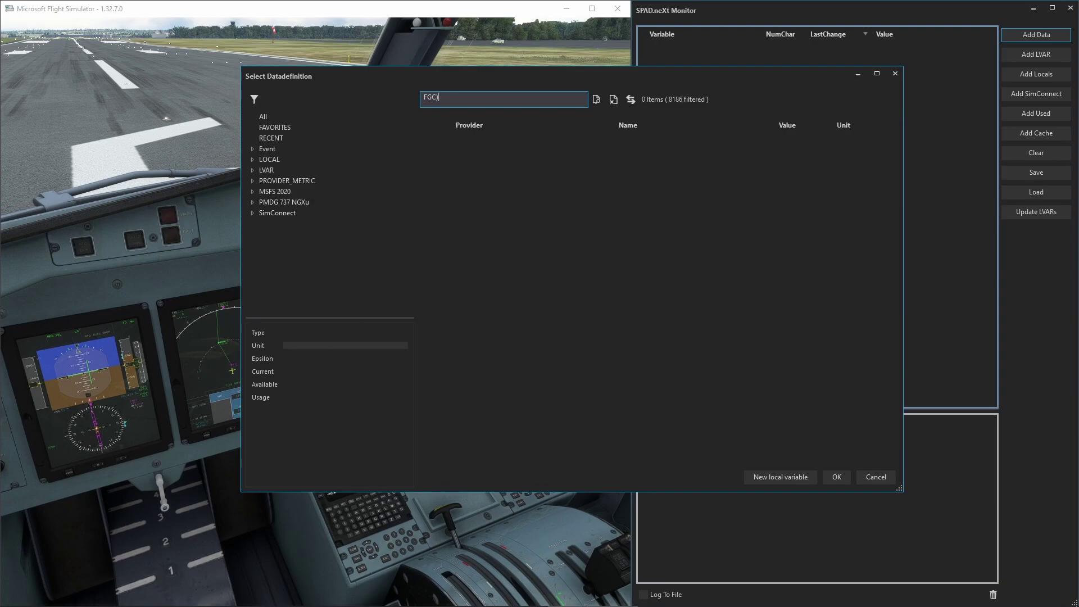
pyautogui.press('BackSpace')
pyautogui.write('P')
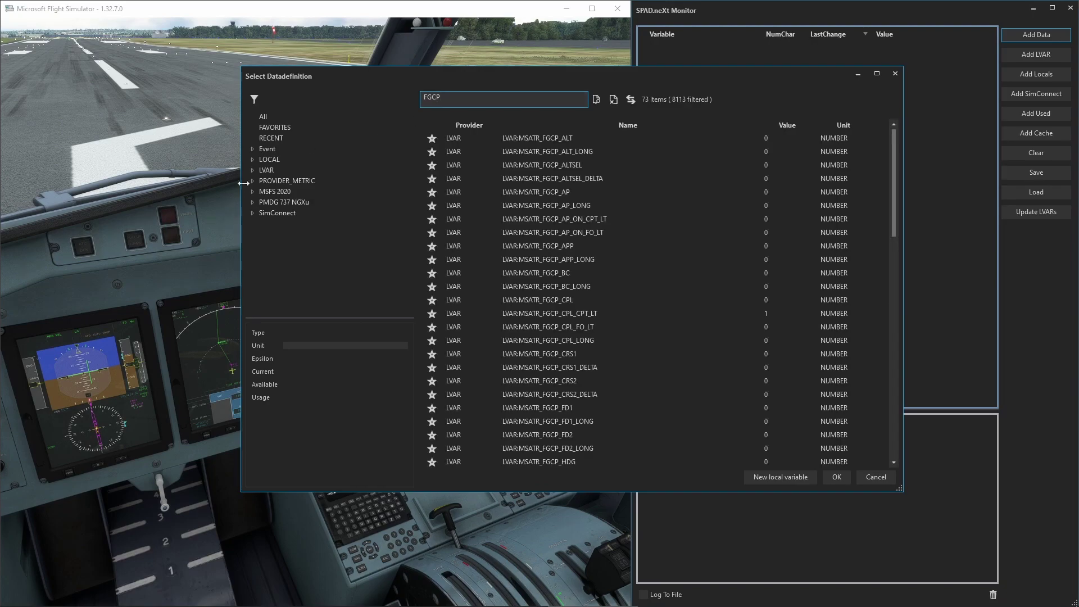
pyautogui.click(272, 173)
pyautogui.click(586, 139)
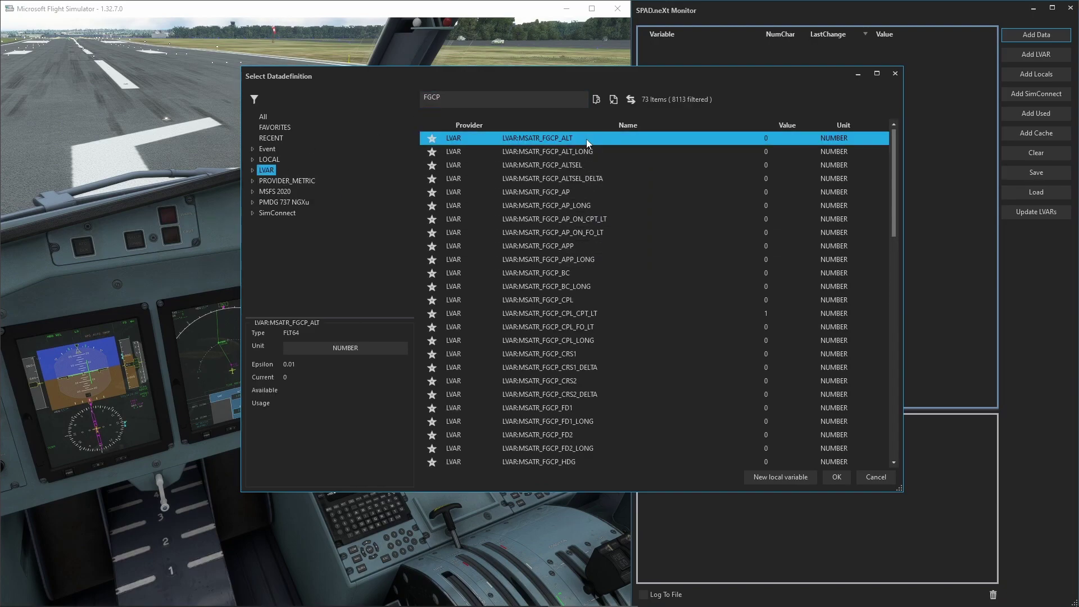
pyautogui.scroll(-3, 599, 204)
pyautogui.scroll(-14, 599, 200)
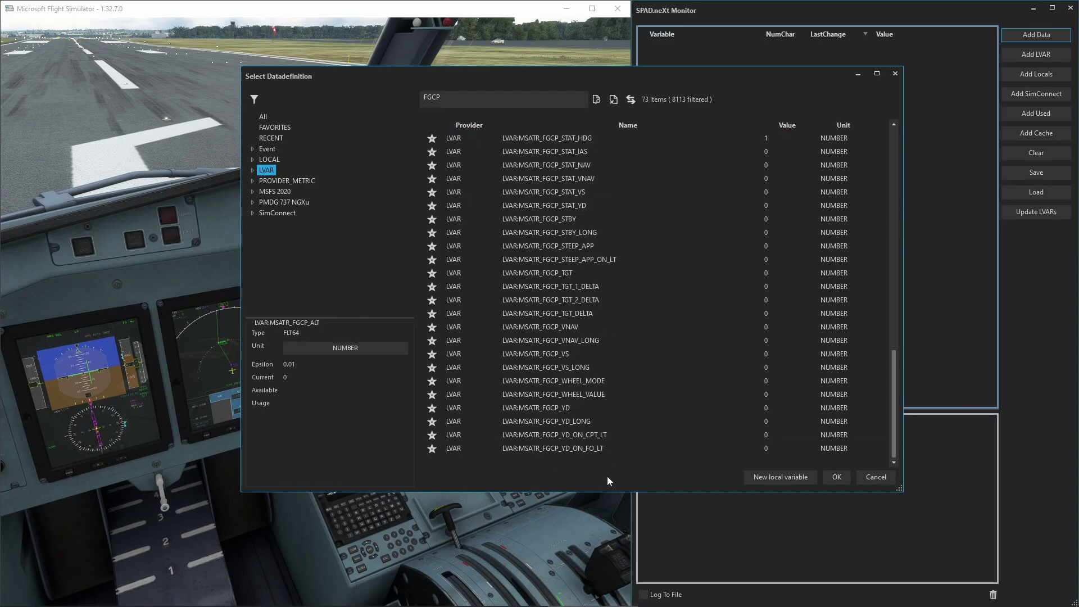
pyautogui.keyDown('shift'); pyautogui.click(609, 448); pyautogui.keyUp('shift')
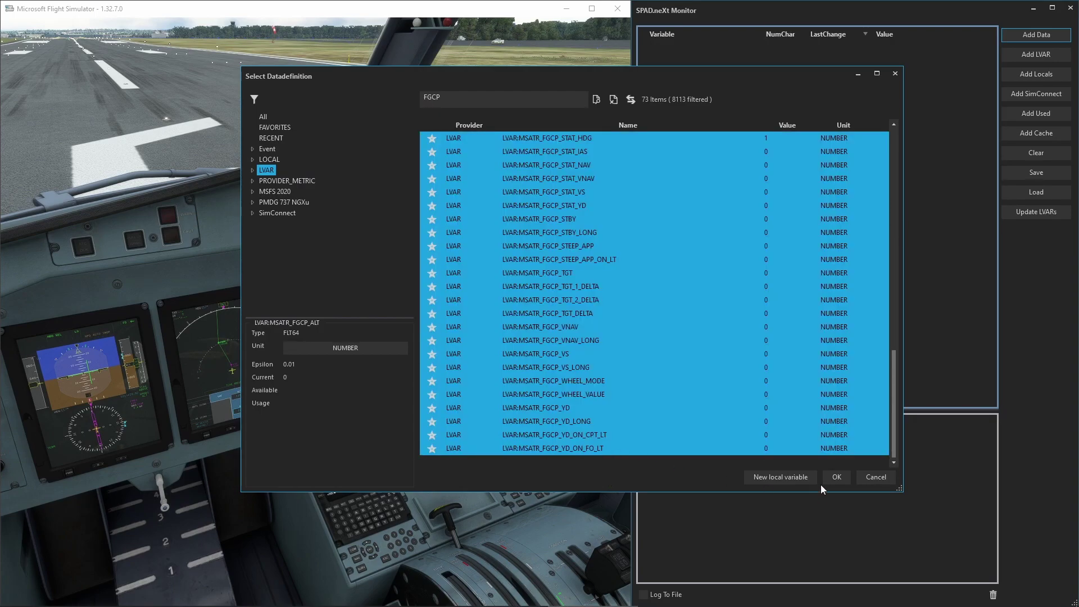
pyautogui.click(837, 477)
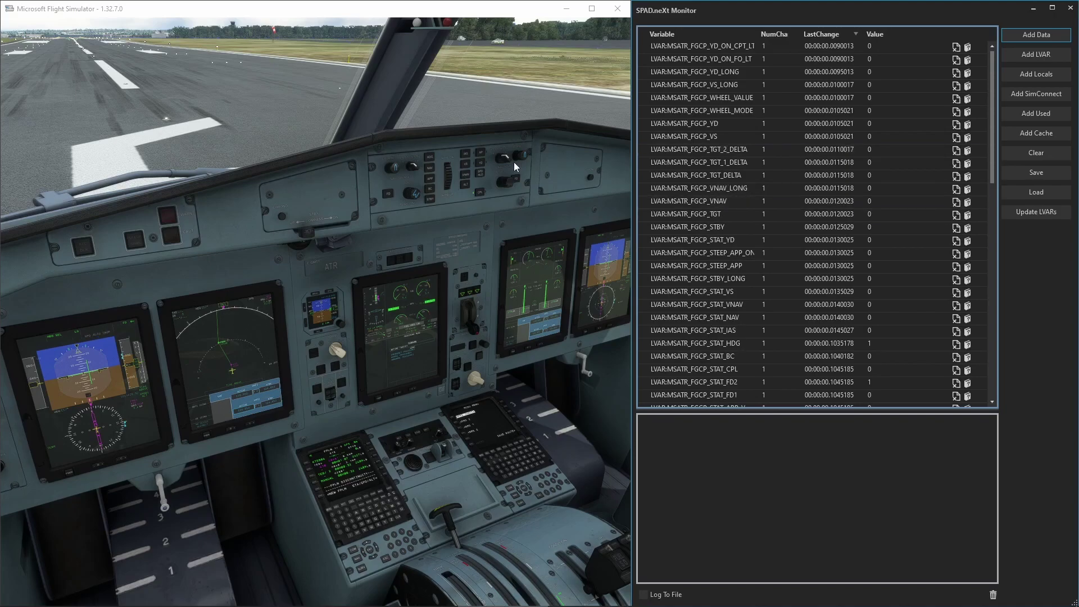
# Toggle FGCP heading mode off and engage NAV mode in the cockpit.
pyautogui.click(435, 162)
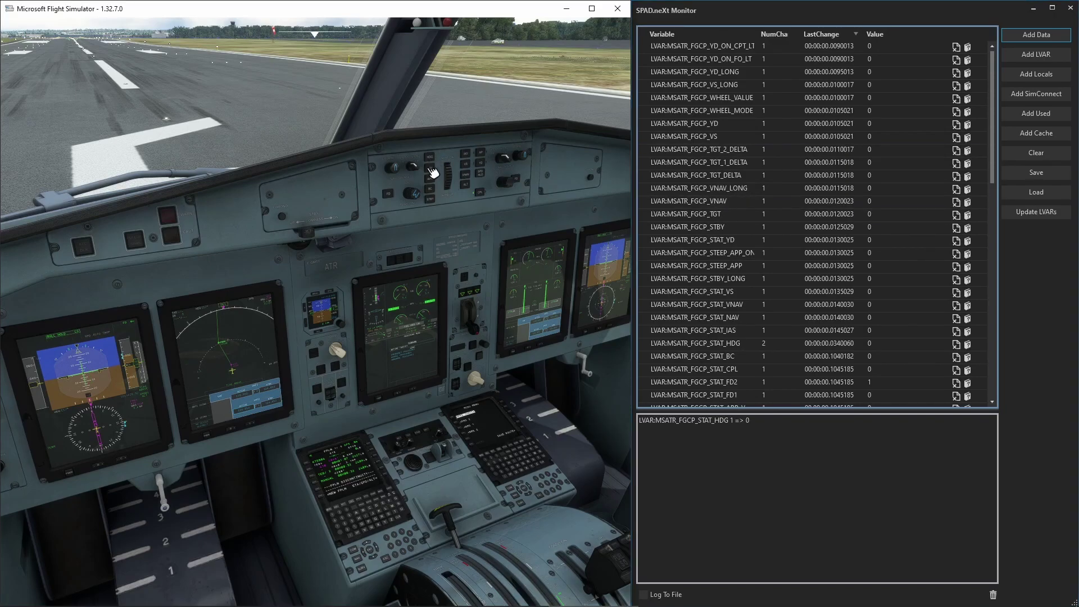
pyautogui.click(434, 169)
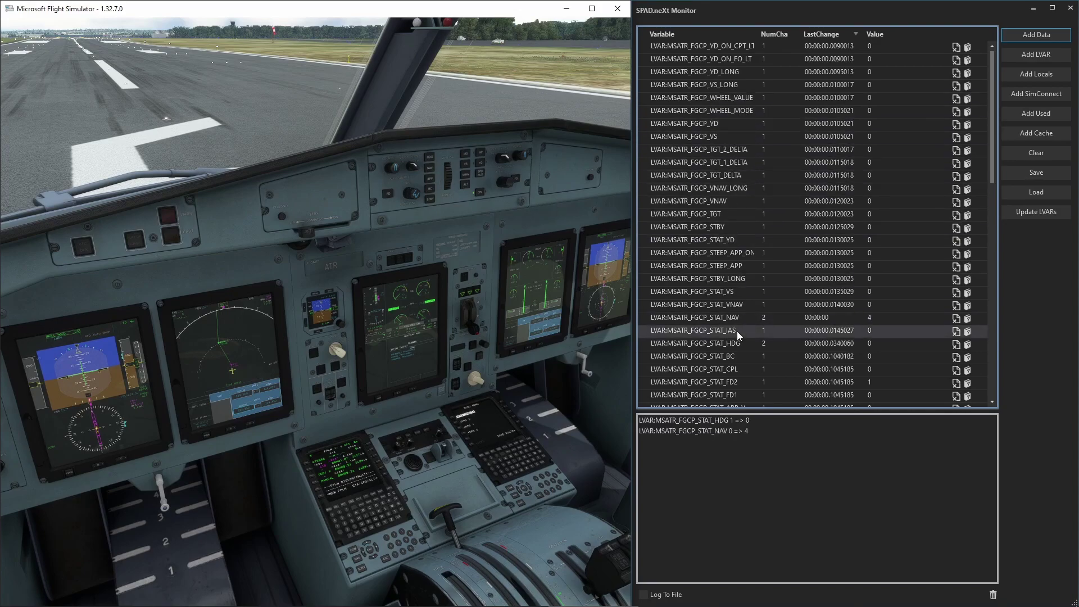